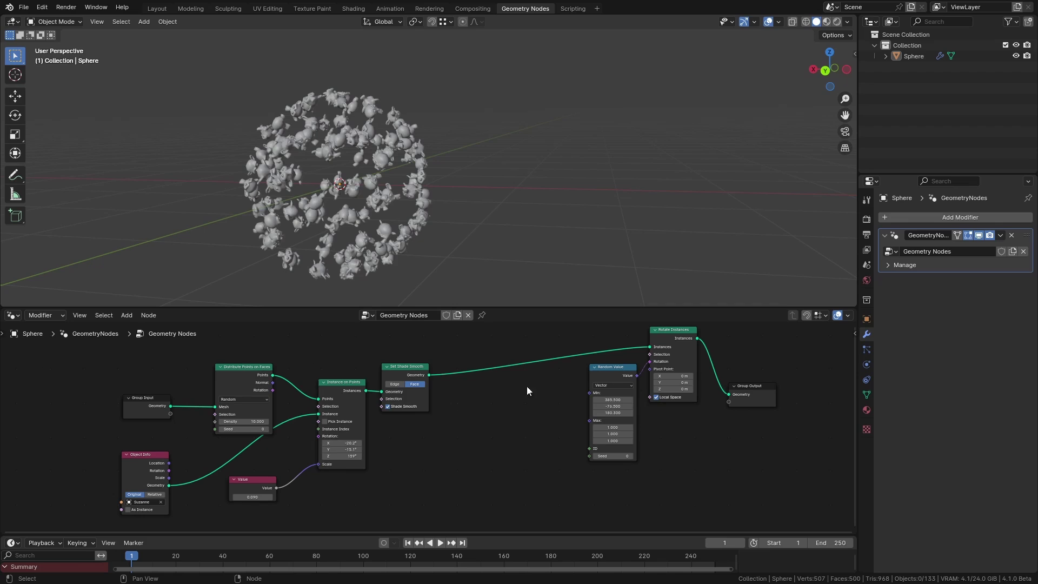
Adjust the instances' random rotation by setting the Random Value node's Min vector to 395.9, -72.5 and 181.5
scroll(621, 411, "up", 3)
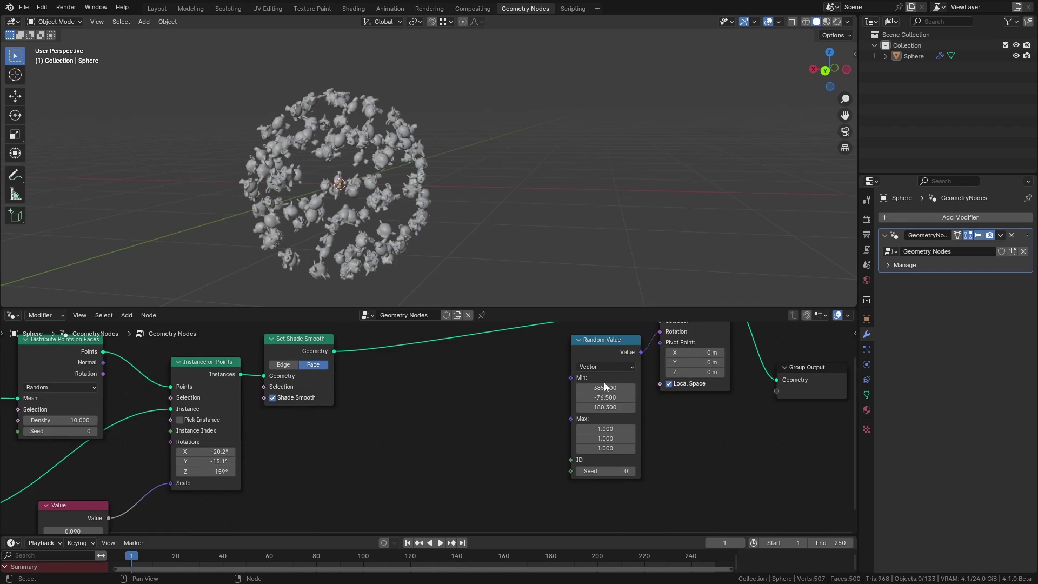
mouse_move(605, 387)
left_mouse_down()
mouse_move(589, 397)
mouse_move(608, 388)
left_mouse_up()
scroll(423, 352, "down", 2)
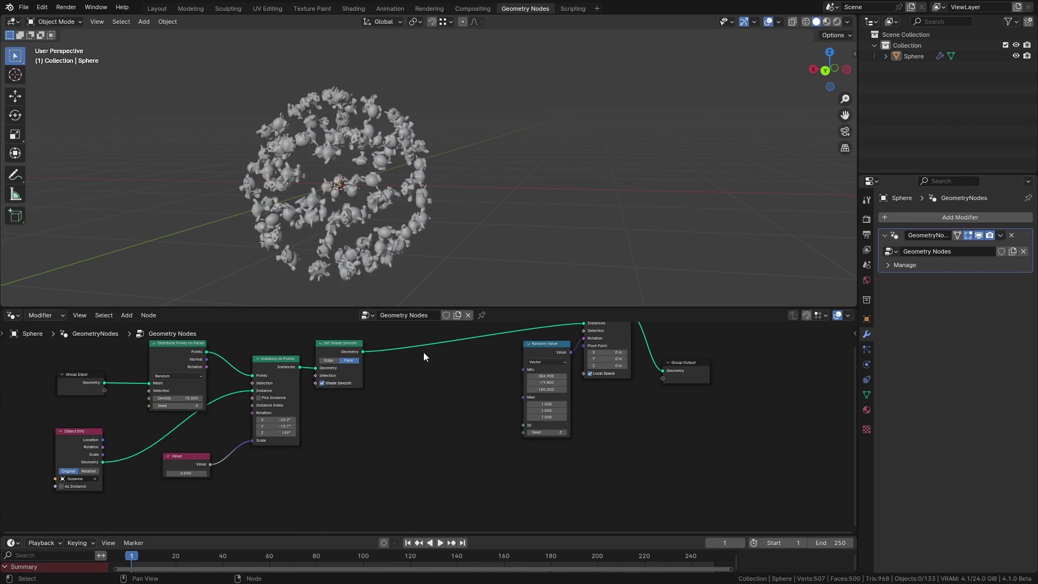
middle_click_drag(411, 355, 423, 365)
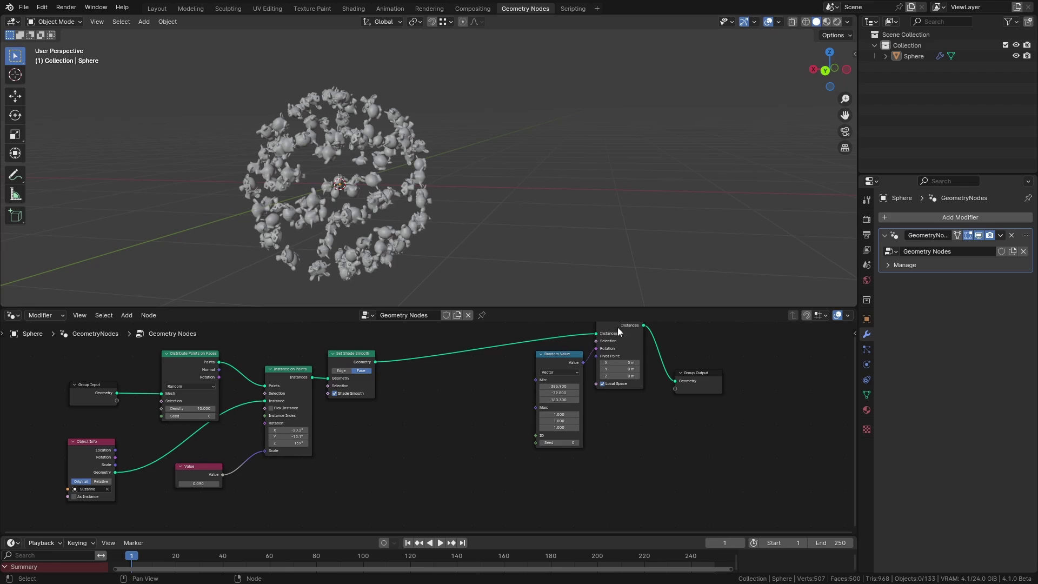
left_click_drag(559, 393, 554, 393)
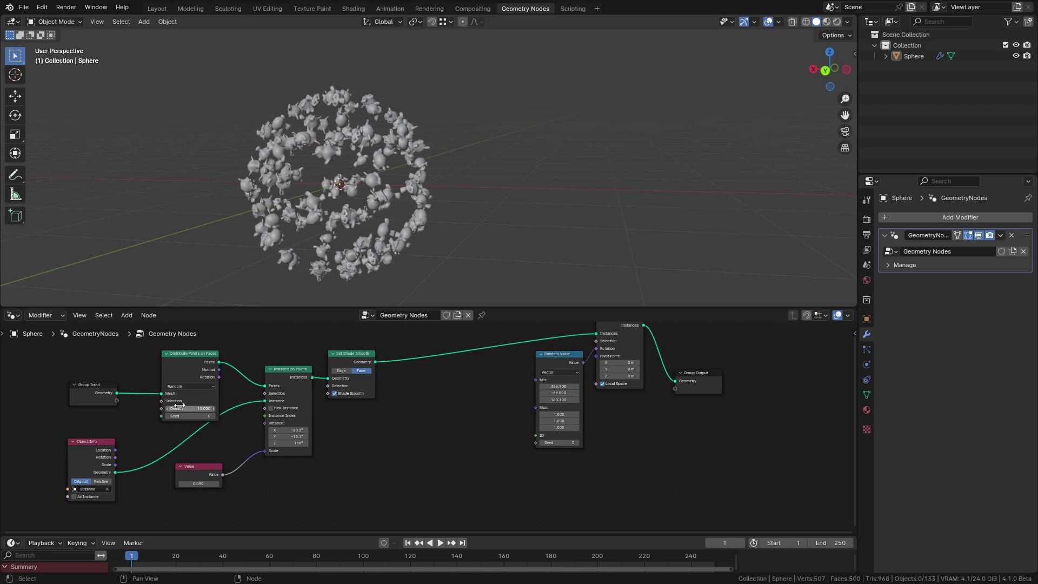
left_click_drag(556, 389, 553, 409)
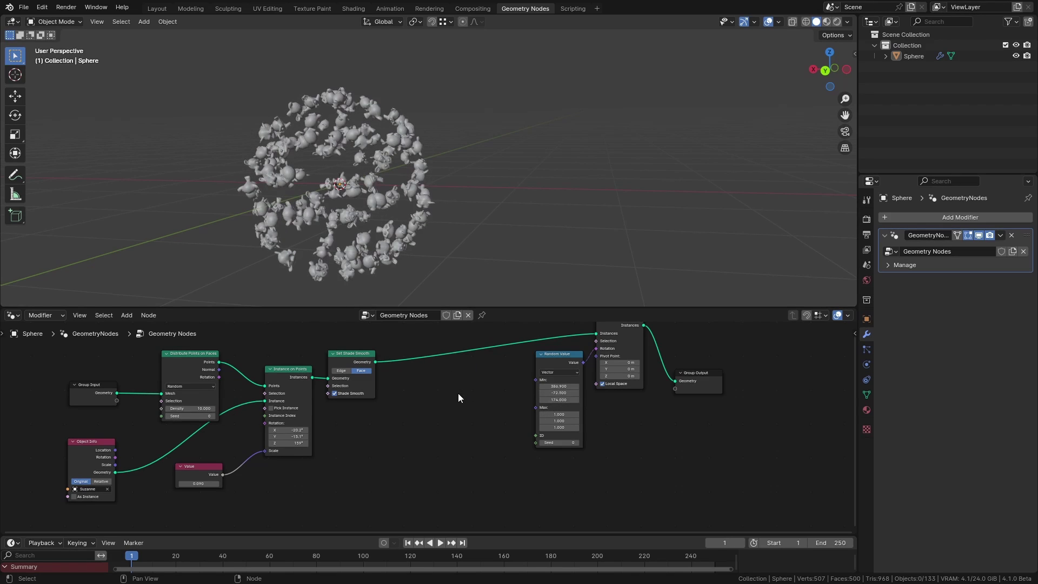
middle_click_drag(458, 394, 476, 404)
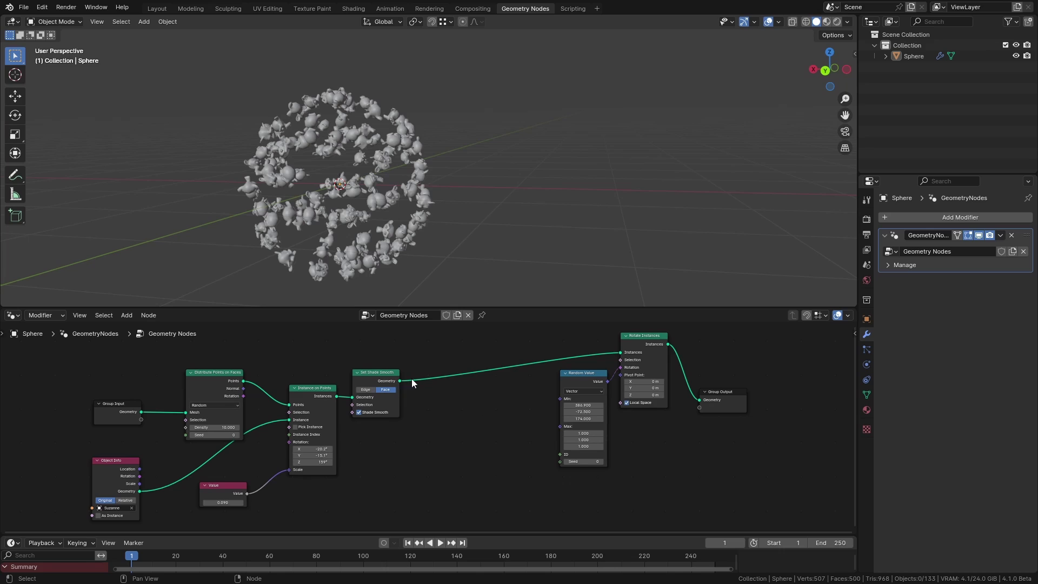
scroll(412, 382, "down", 1)
left_click_drag(458, 504, 116, 413)
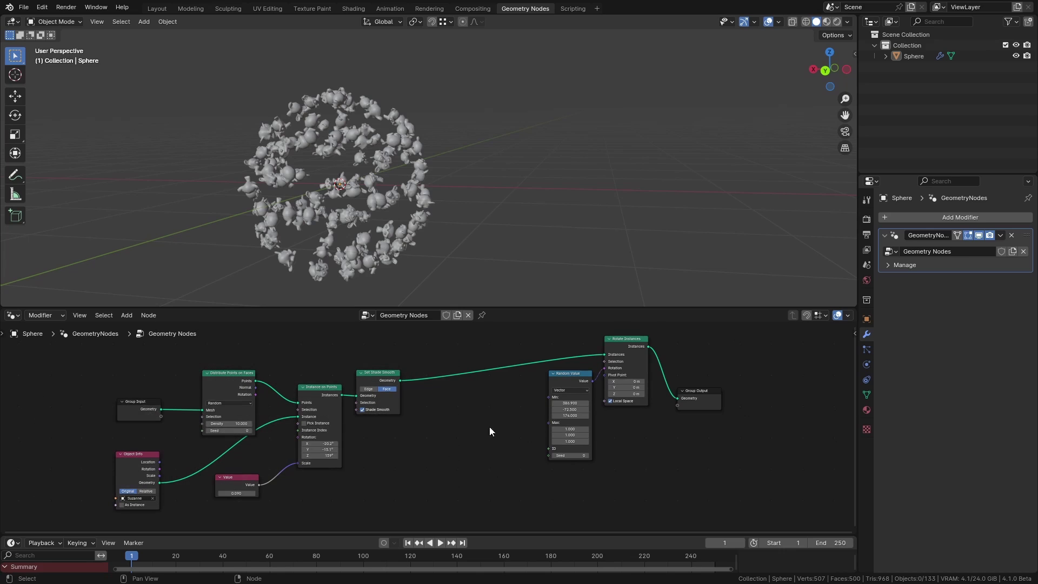
scroll(590, 404, "up", 2)
left_click_drag(590, 404, 578, 423)
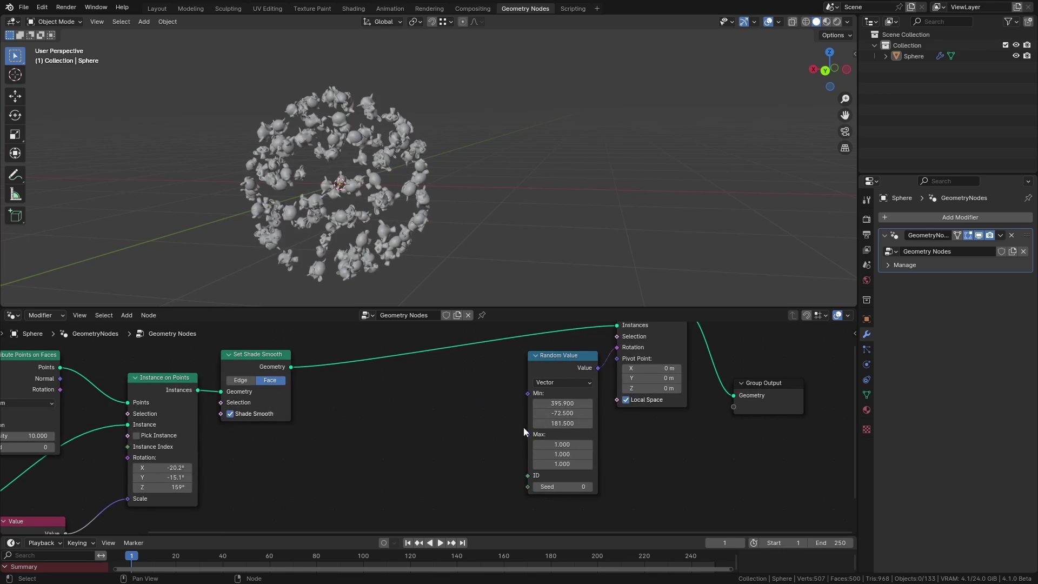
Add a Bake node on the link between Set Shade Smooth and Rotate Instances
key("shift+a")
type("bake")
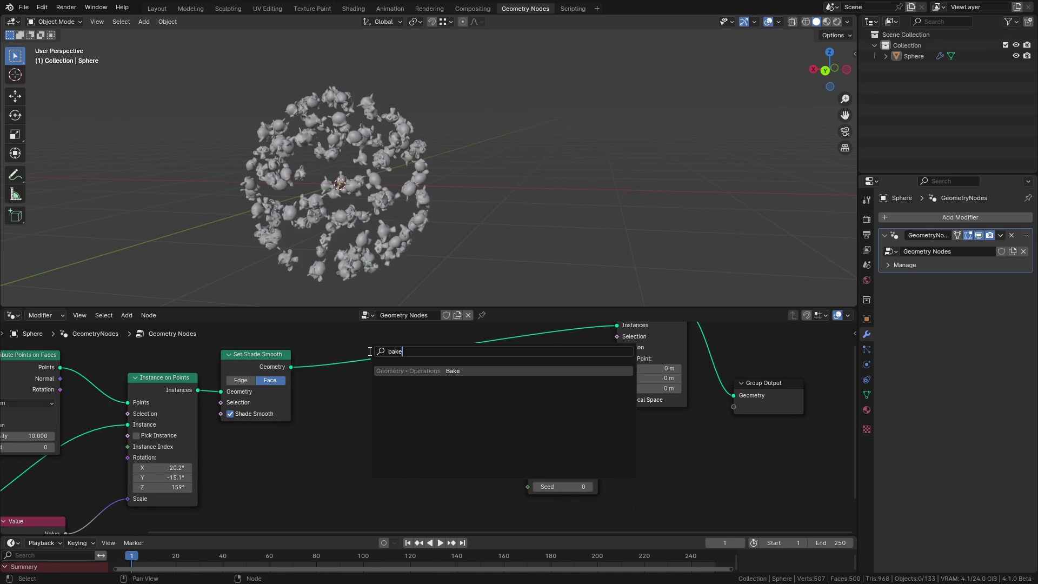
key("Return")
left_click(362, 350)
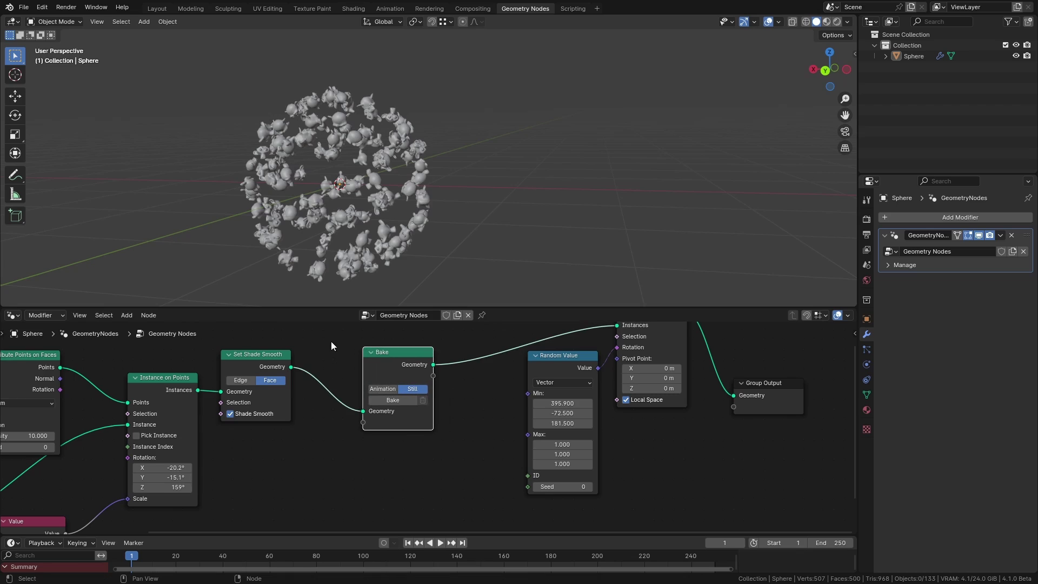
Save the file, shift the Bake node slightly and bake its geometry in Still mode
key("ctrl+s")
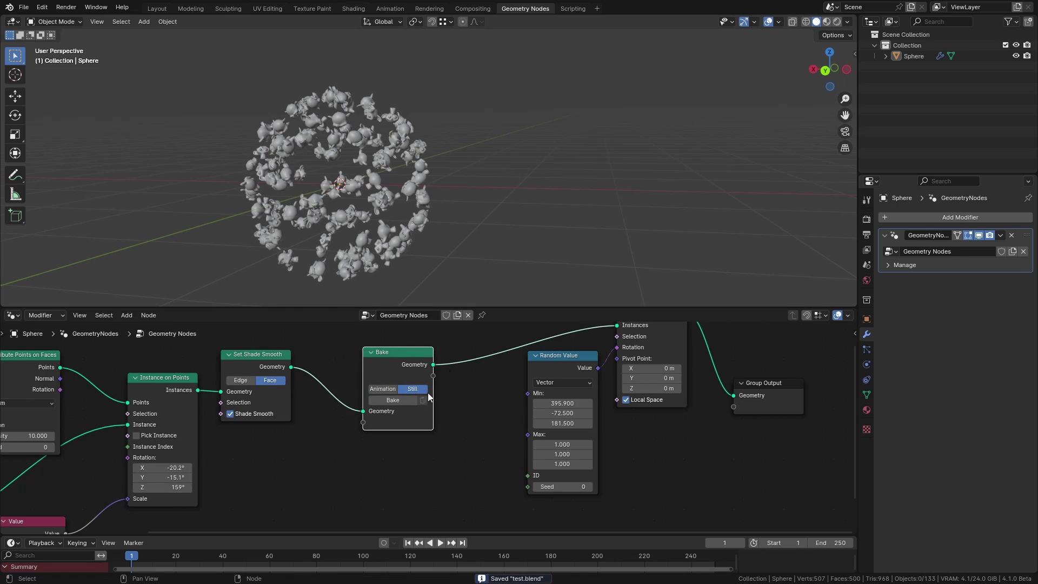
key("g")
left_click(409, 352)
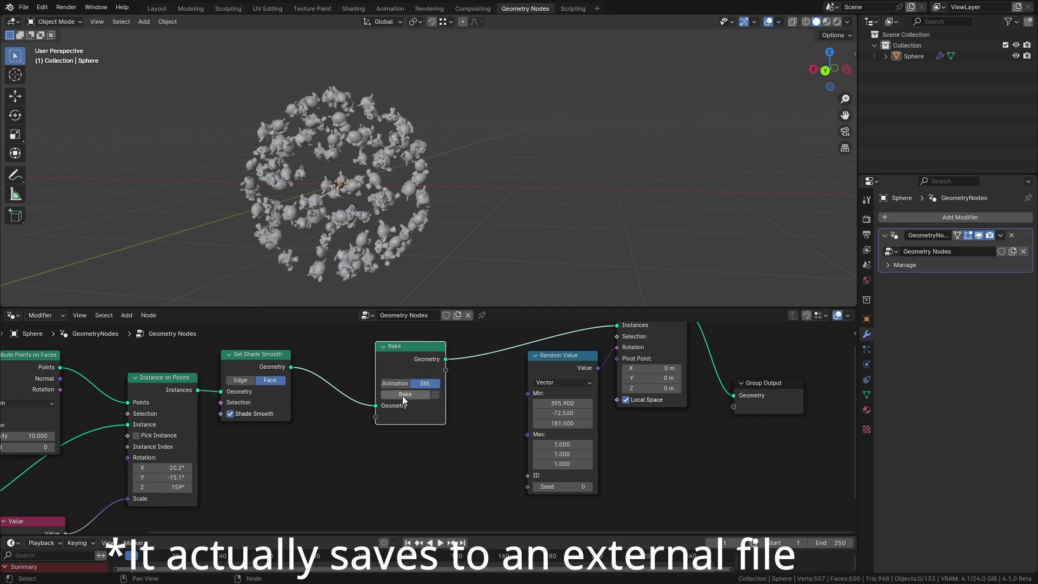
left_click(406, 395)
Set the Random Value node's Min vector to 404, -65.8 and 166.9 to change the rotation after the bake
middle_click_drag(559, 427, 639, 421)
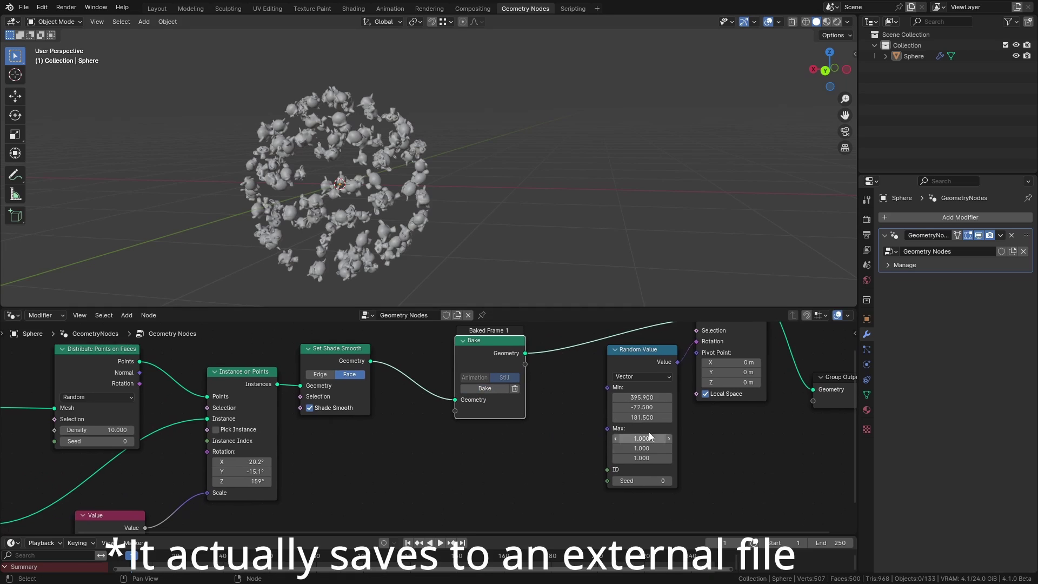
mouse_move(635, 417)
left_mouse_down()
mouse_move(645, 397)
mouse_move(629, 417)
left_mouse_up()
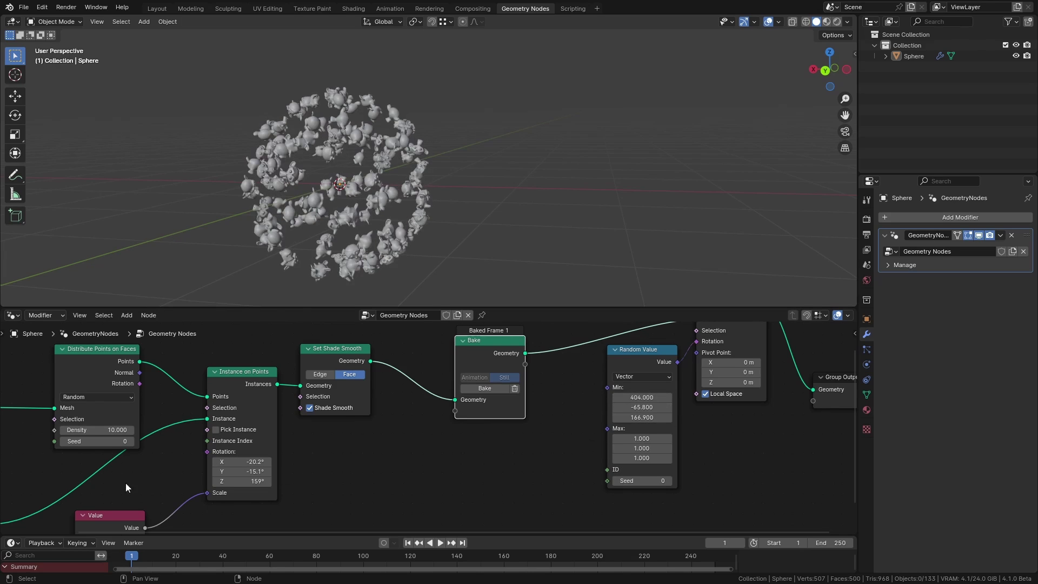
Set the Distribute Points on Faces density to 50 and delete the Bake node's stored bake
left_click(97, 431)
type("50")
key("Return")
key("Home")
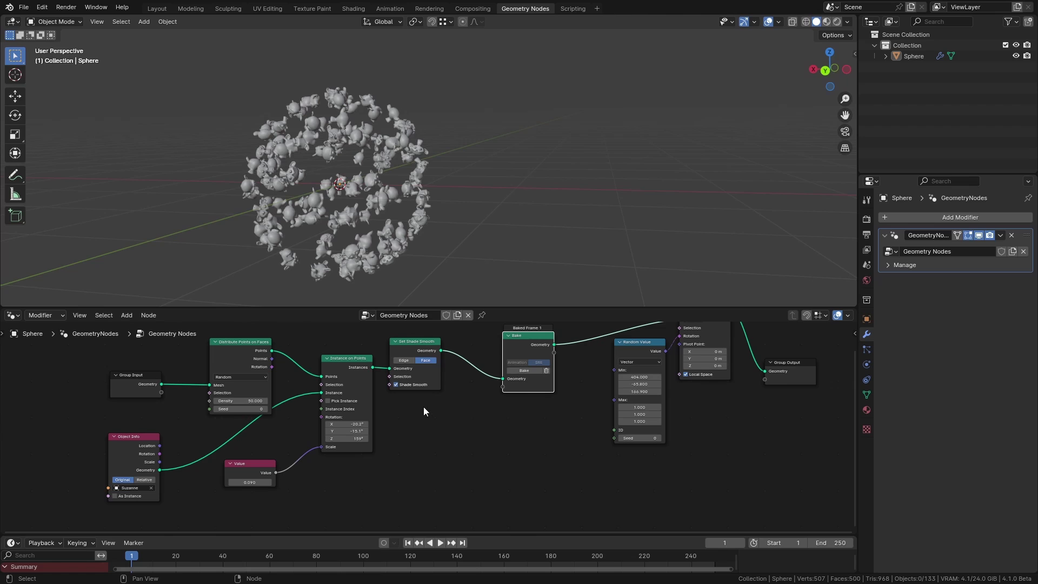
left_click(546, 371)
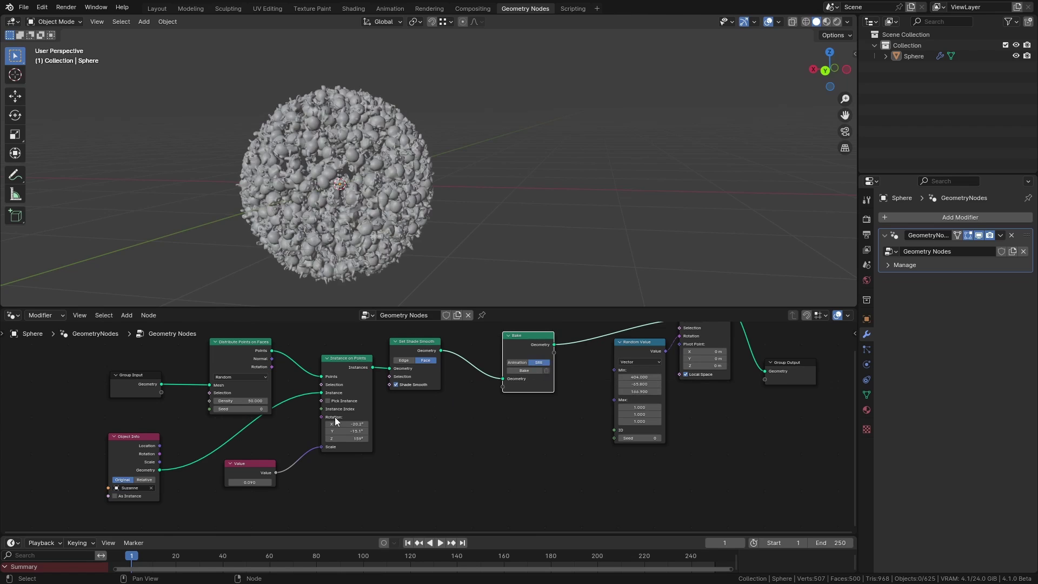
Set the point density to 37.7 and the Instance on Points X rotation to -47.9°
left_click_drag(265, 401, 245, 401)
mouse_move(349, 424)
left_mouse_down()
mouse_move(373, 423)
mouse_move(329, 423)
left_mouse_up()
Switch the Bake node from Still to Animation mode and start the bake
scroll(526, 447, "up", 4)
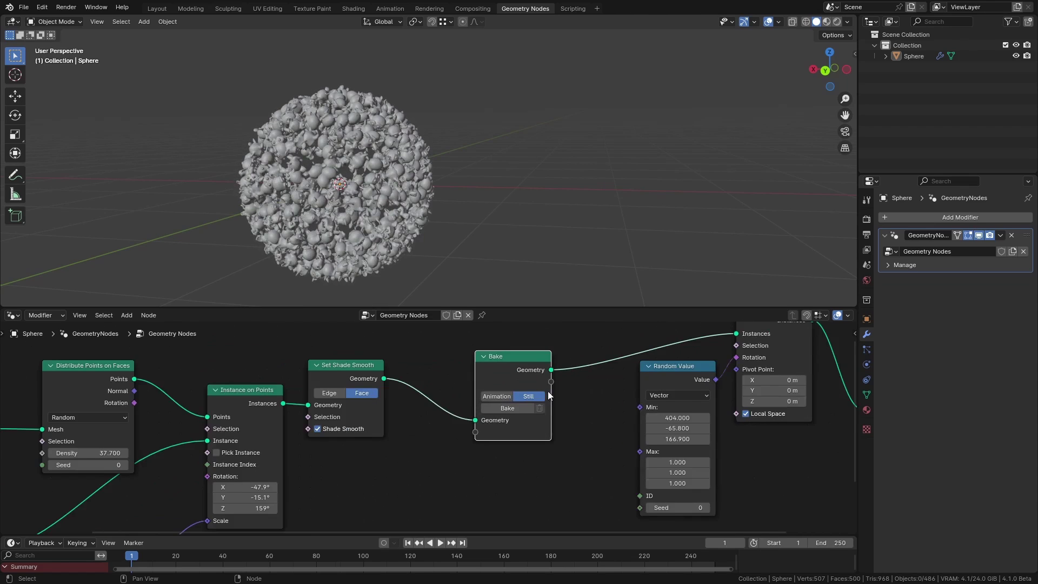
left_click(493, 393)
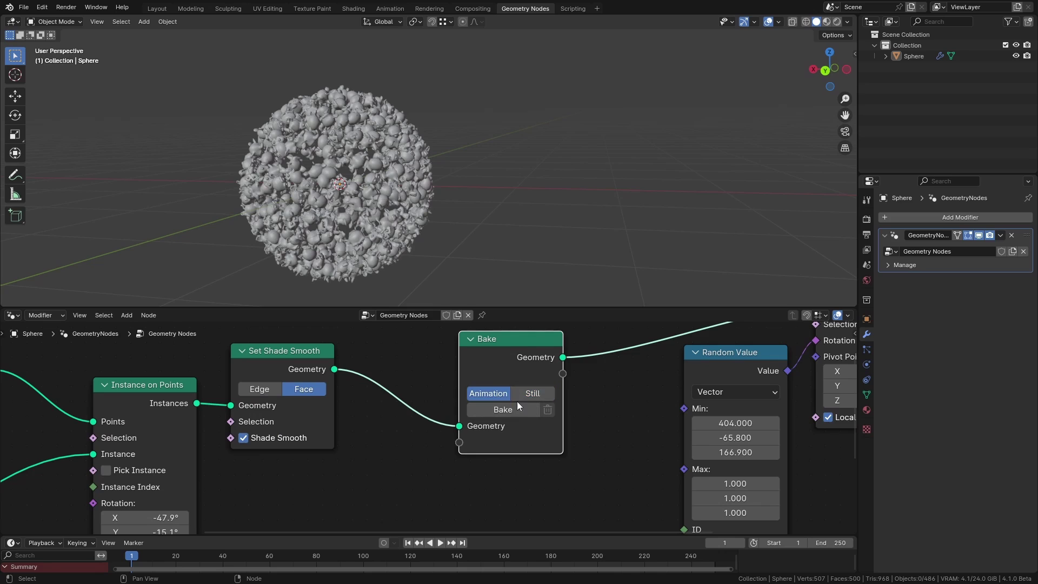
scroll(489, 395, "down", 2)
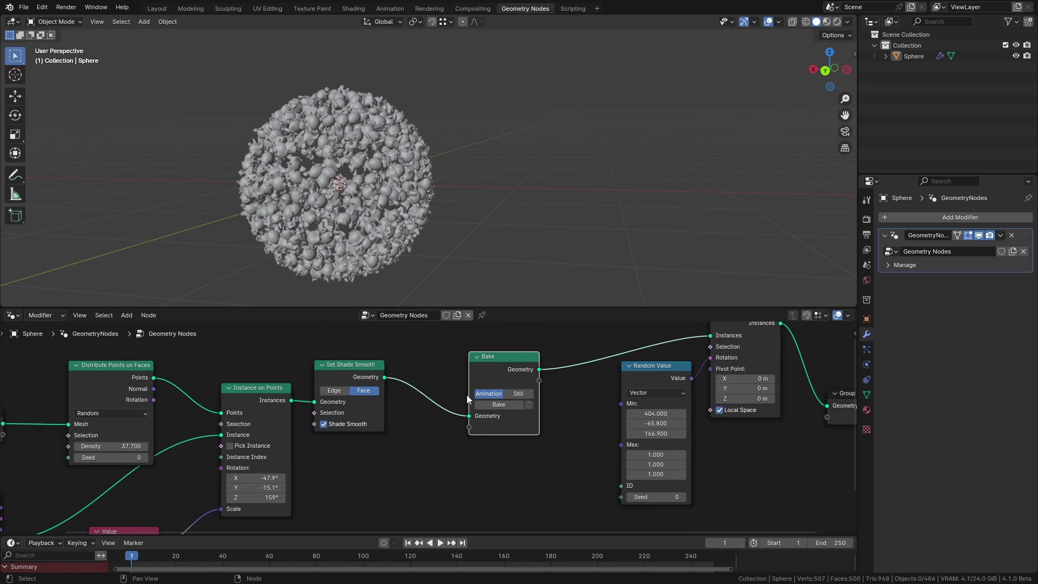
scroll(462, 395, "down", 1)
middle_click_drag(462, 394, 485, 390)
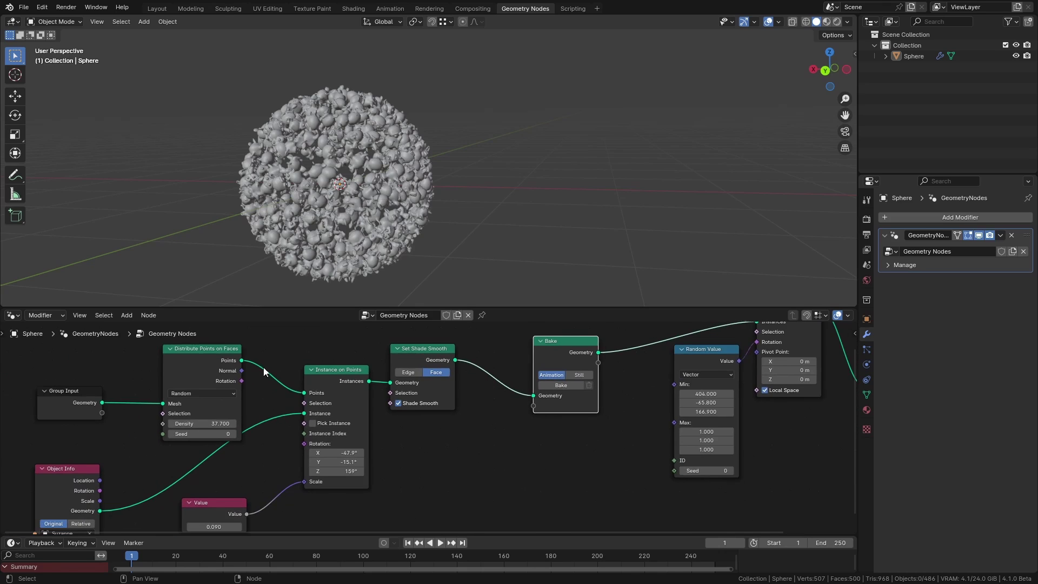
scroll(264, 371, "down", 1)
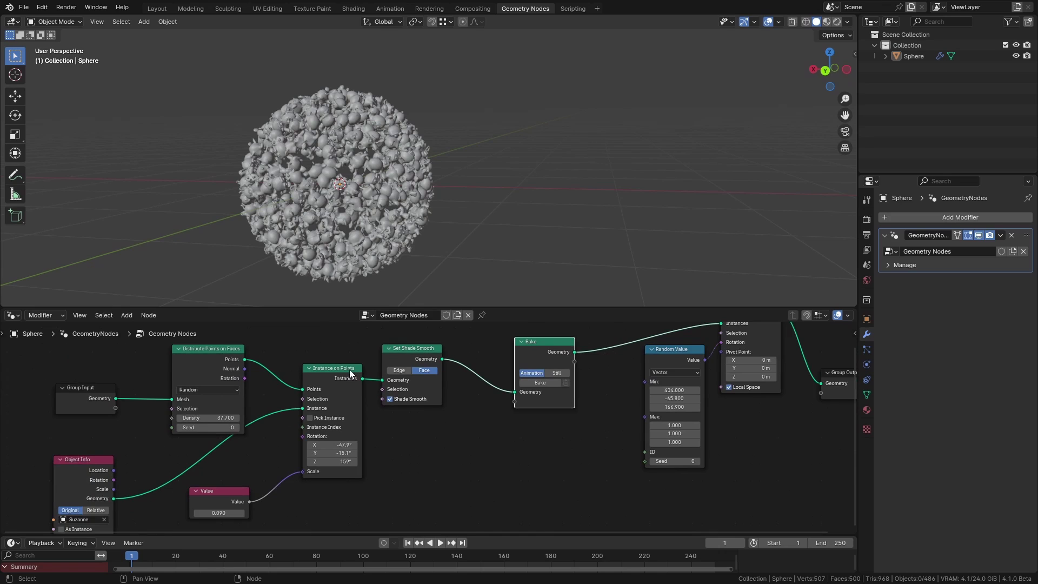
middle_click_drag(578, 380, 560, 396)
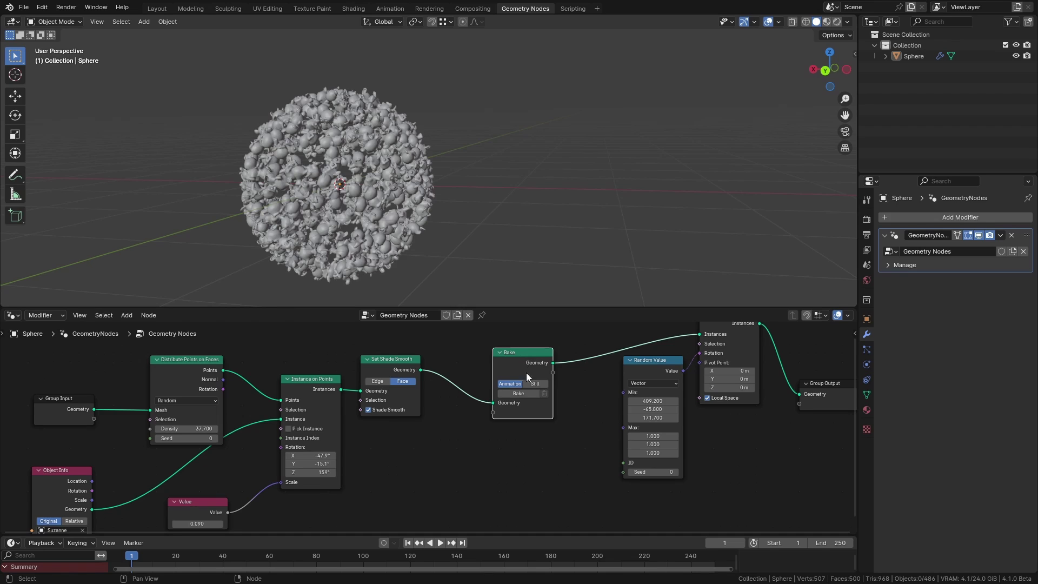
left_click(527, 394)
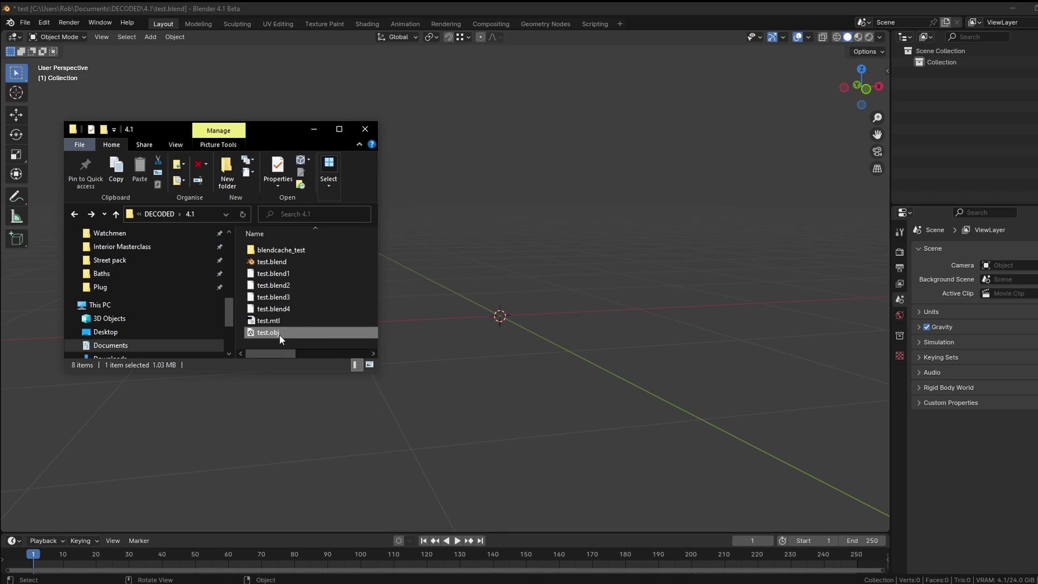
Import test.obj from the 4.1 folder into the empty scene with the default Wavefront OBJ settings
left_click_drag(278, 334, 531, 167)
left_click_drag(550, 263, 550, 263)
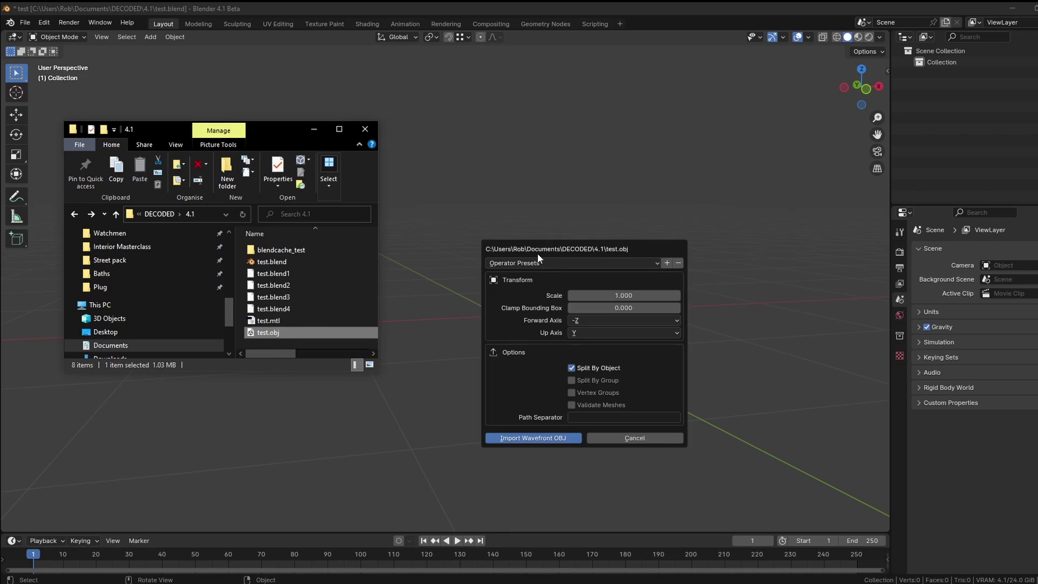
left_click(540, 438)
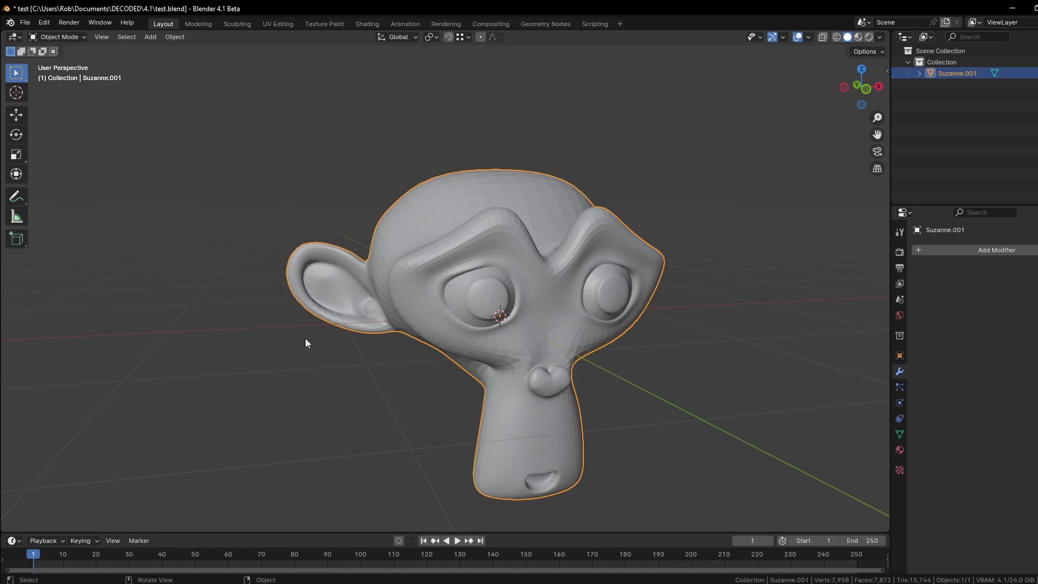
key("q")
left_click(26, 22)
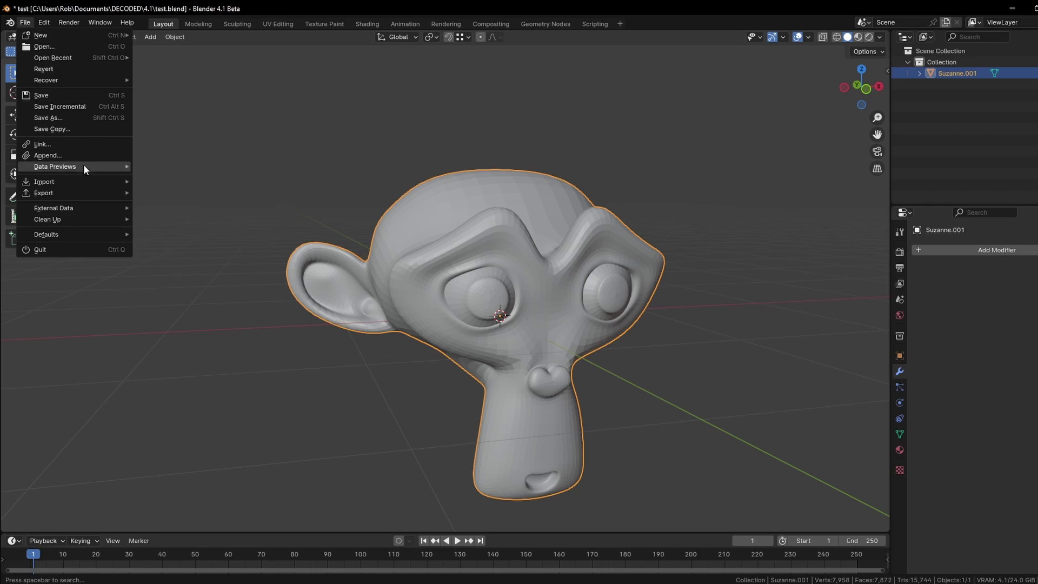
mouse_move(80, 183)
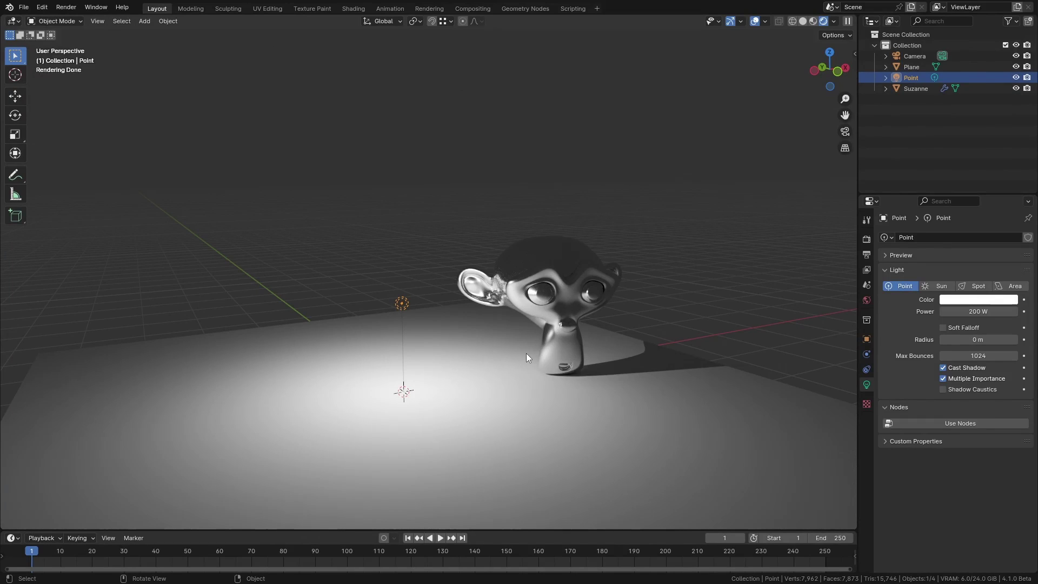
Increase the point light's radius to 2.41 m so it reaches the plane and the monkey head
middle_click_drag(531, 362, 475, 371)
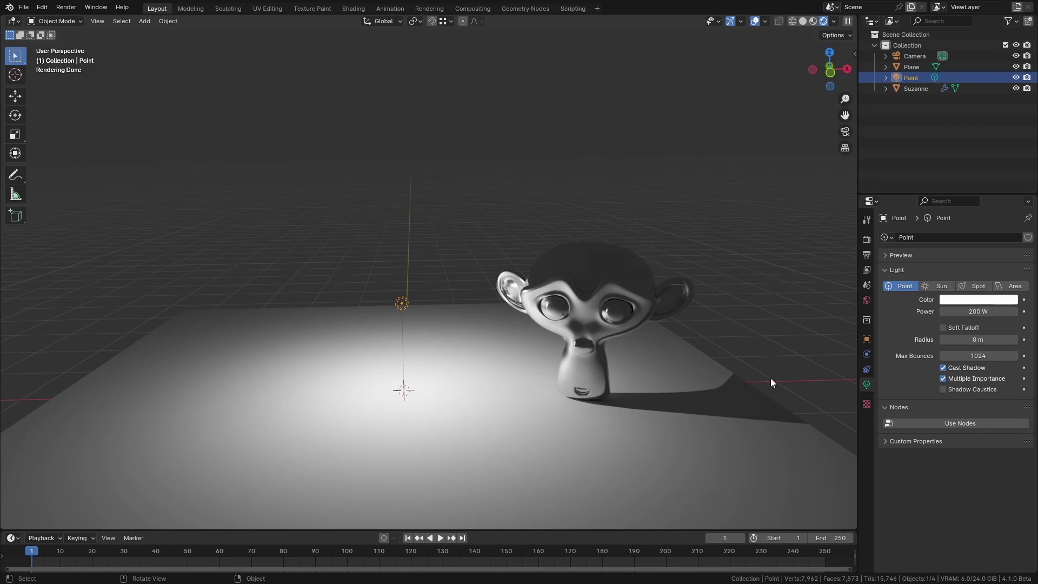
left_click_drag(980, 341, 1016, 342)
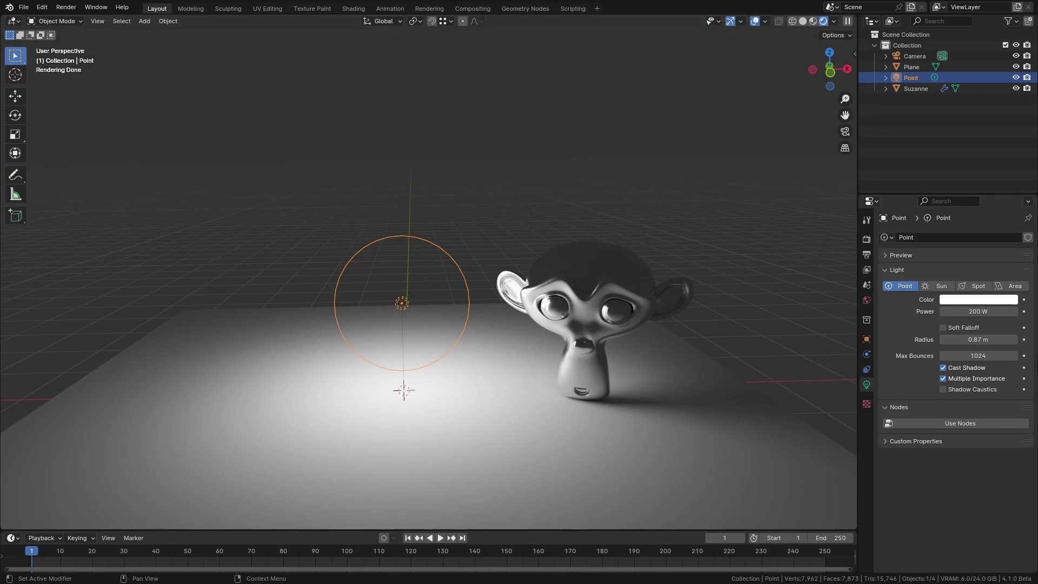
left_click_drag(979, 340, 1021, 339)
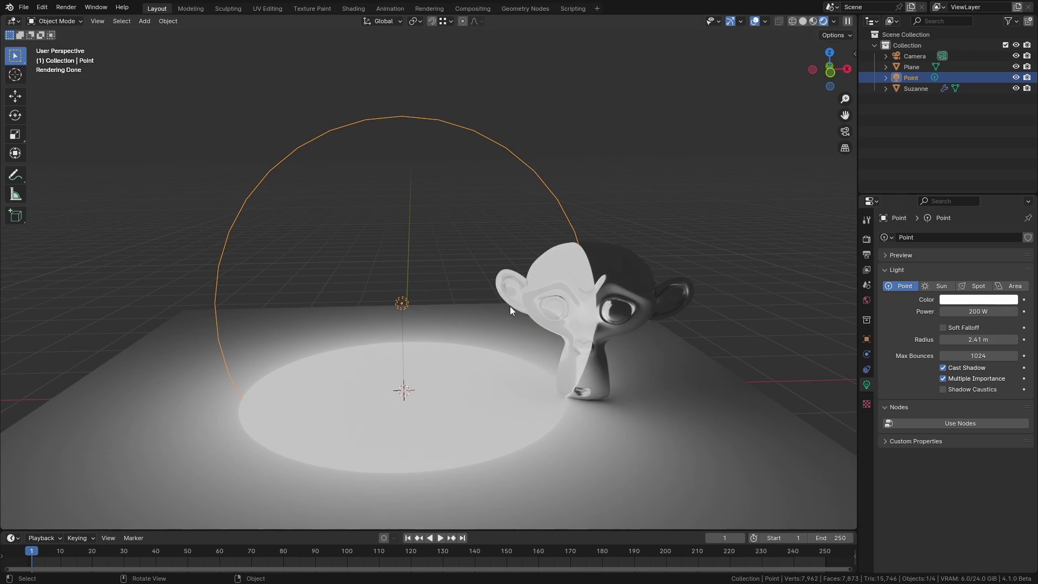
Enable Soft Falloff on the point light
middle_click_drag(510, 306, 529, 329)
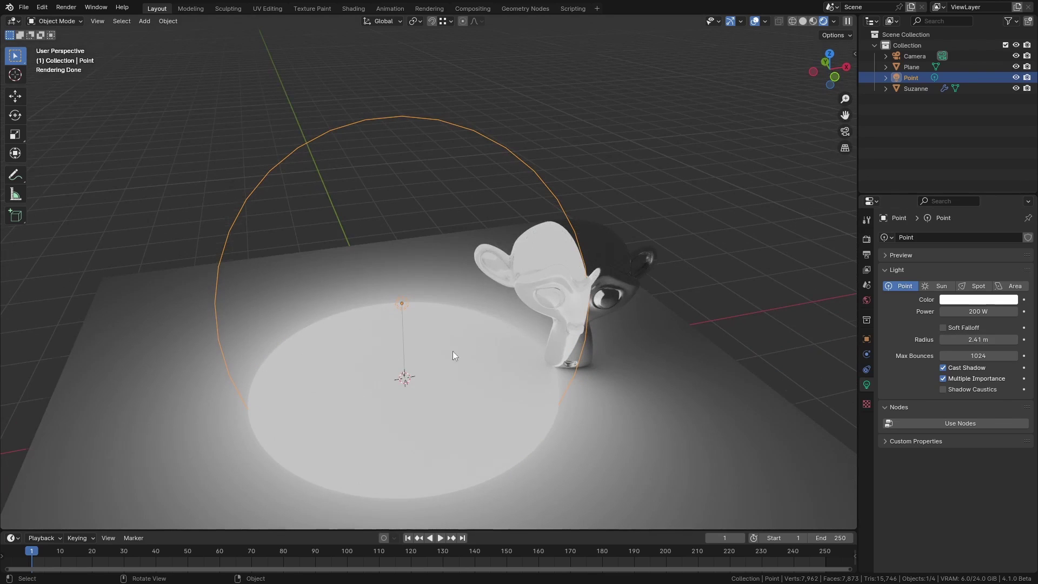
mouse_move(453, 353)
middle_mouse_down()
mouse_move(510, 338)
mouse_move(453, 342)
middle_mouse_up()
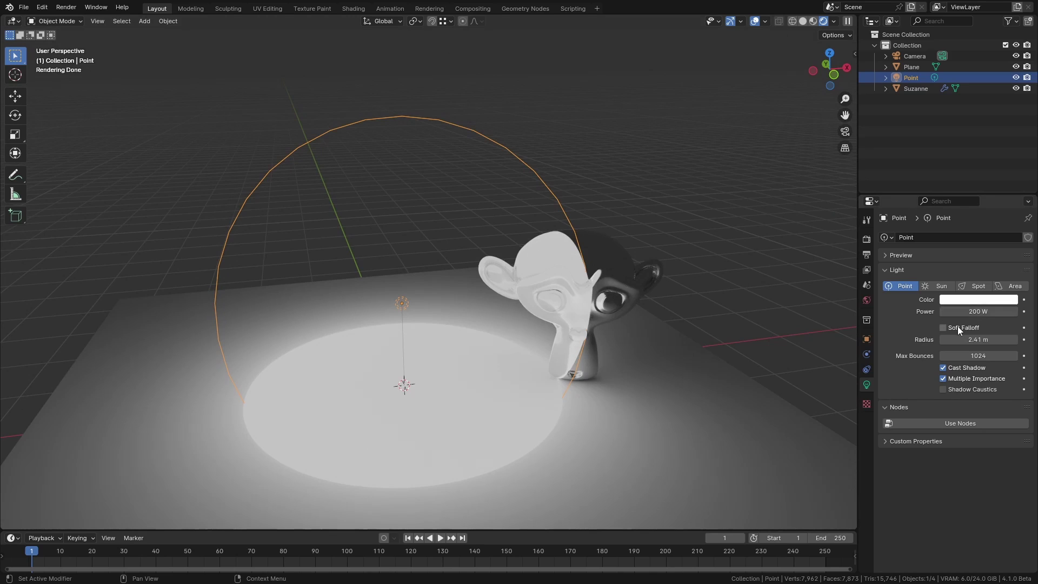
left_click(943, 327)
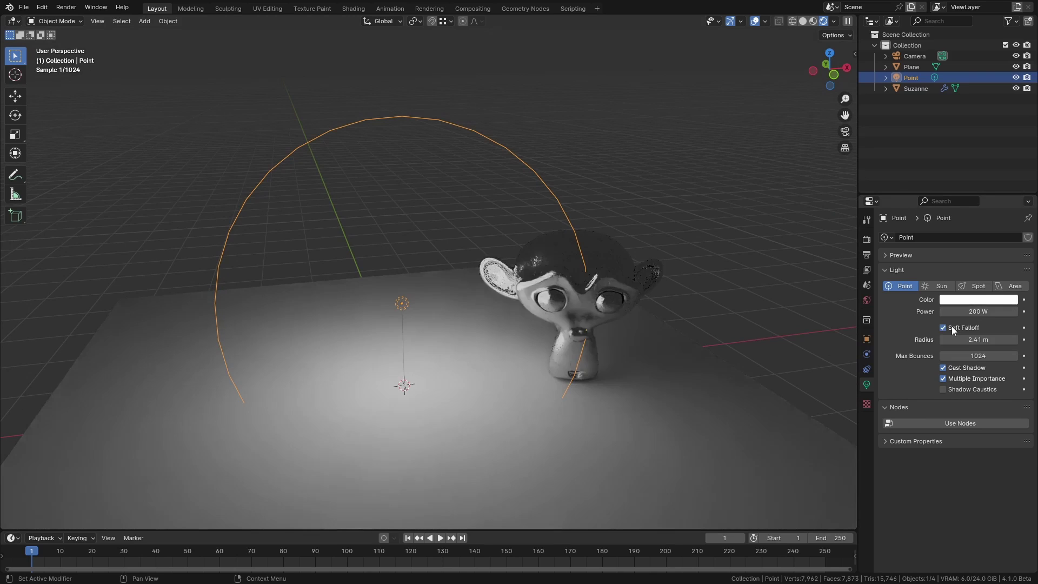
Turn Soft Falloff back off on the point light
middle_click_drag(436, 314, 430, 307)
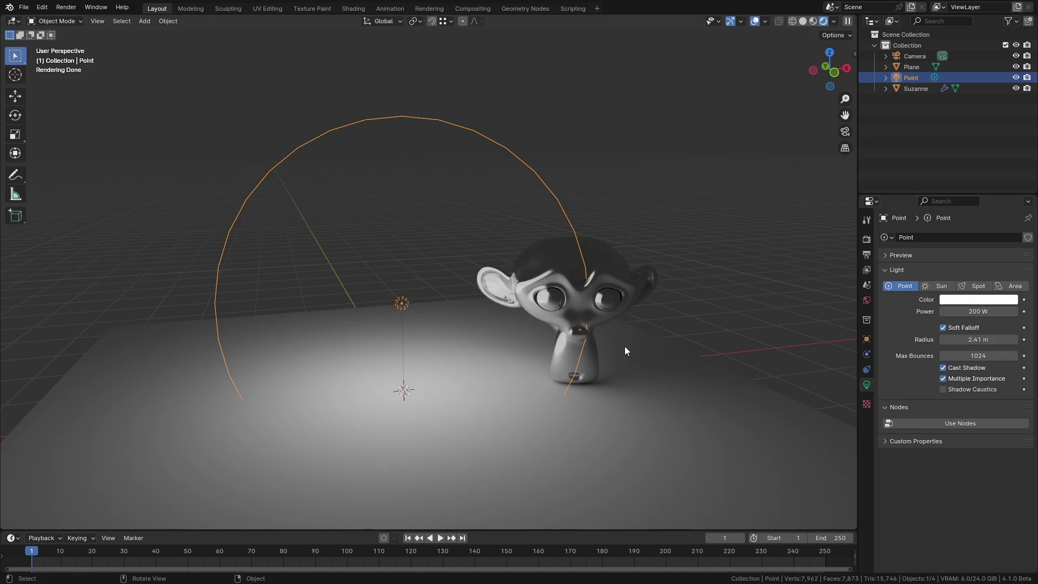
left_click(961, 328)
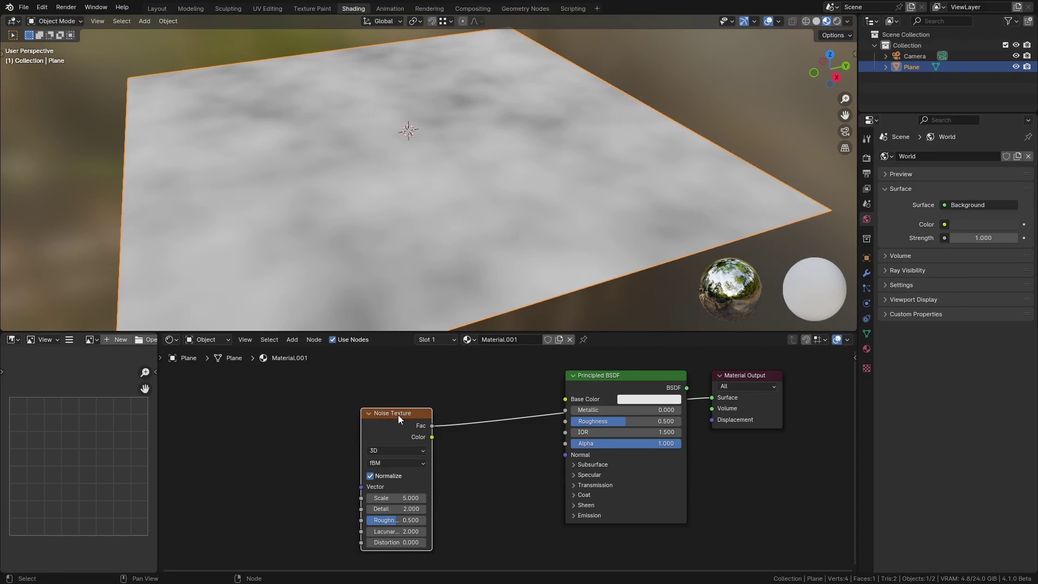
Reposition the Noise Texture node, turn off Normalize, and set Scale to 5.1, Detail to 8.9 and Roughness to 1
left_click_drag(398, 414, 363, 394)
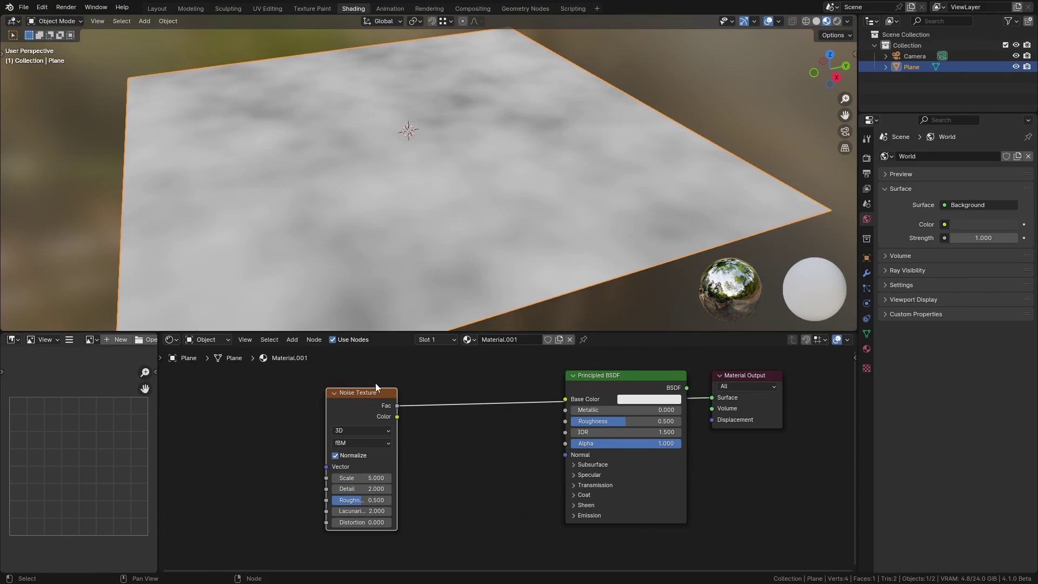
mouse_move(361, 478)
left_mouse_down()
mouse_move(338, 478)
mouse_move(367, 475)
left_mouse_up()
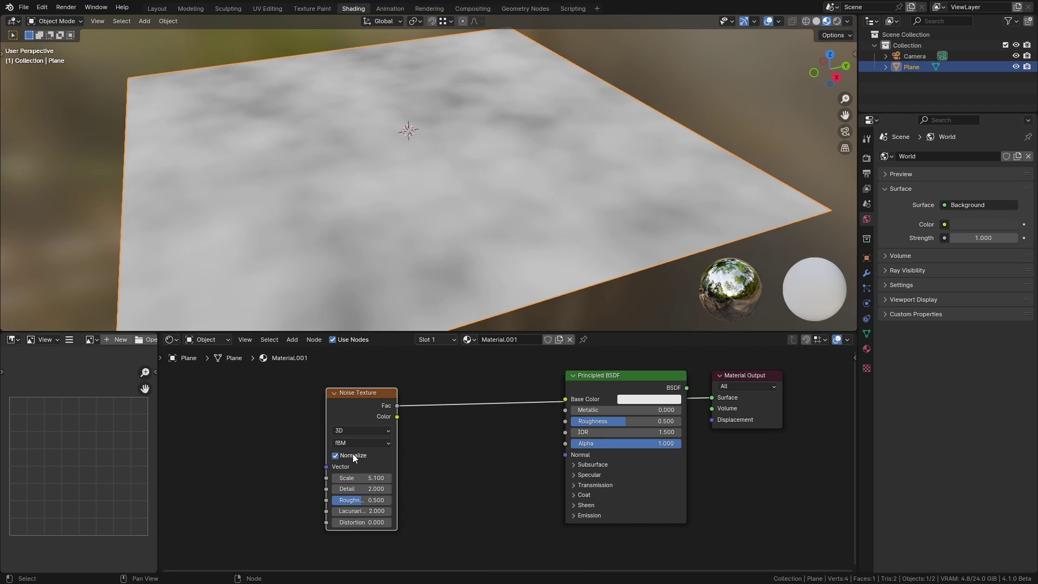
left_click(336, 455)
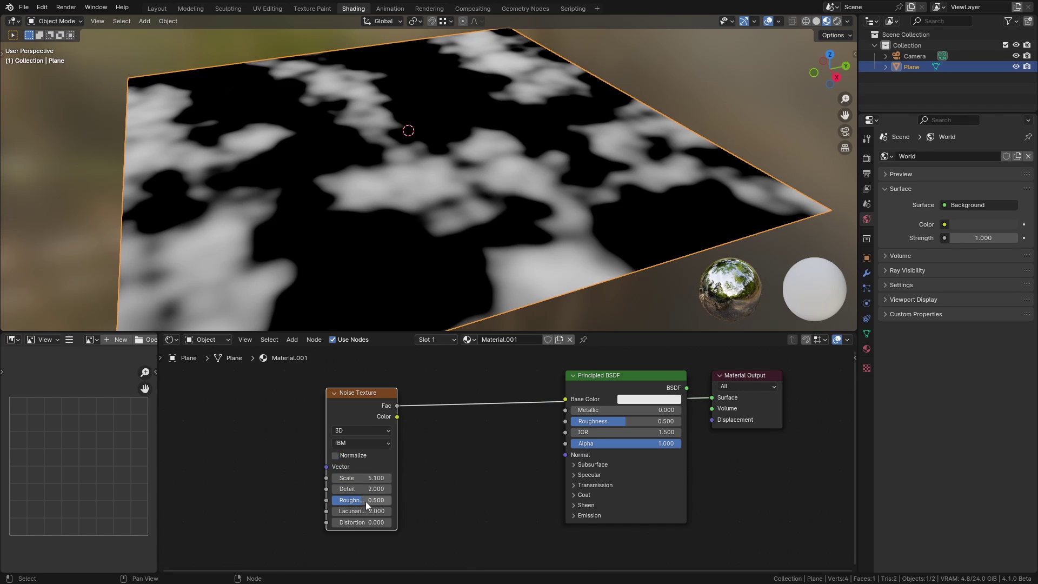
left_click_drag(361, 489, 463, 503)
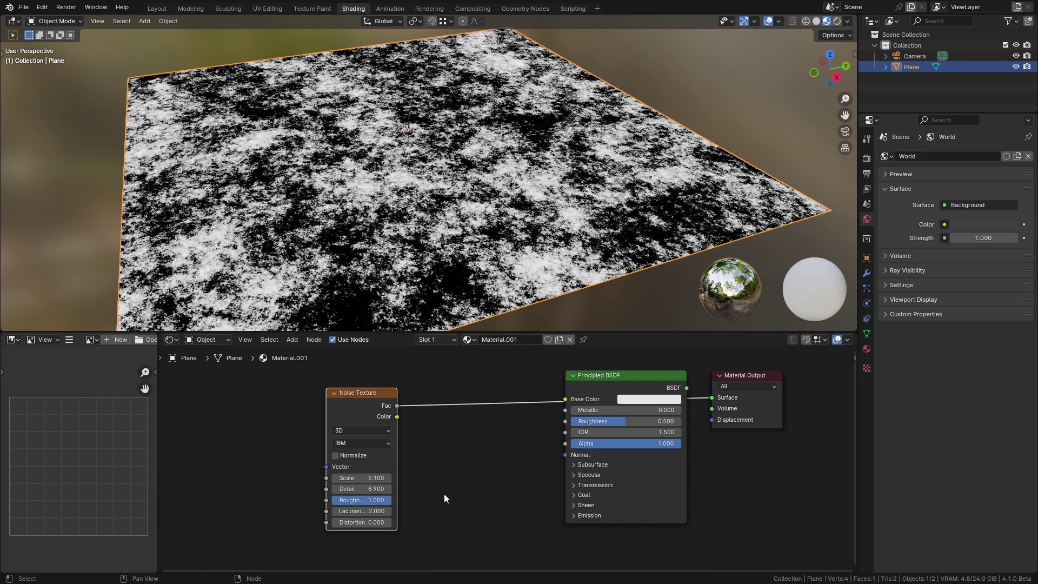
Change the Noise Texture type to Ridged Multifractal and set Lacunarity to 3.1
left_click(368, 443)
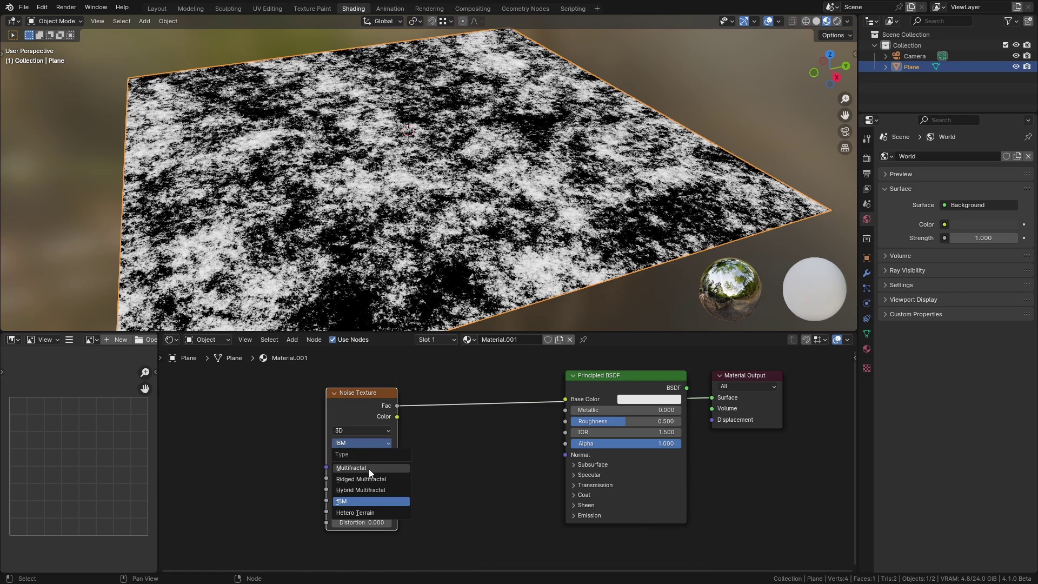
left_click(374, 477)
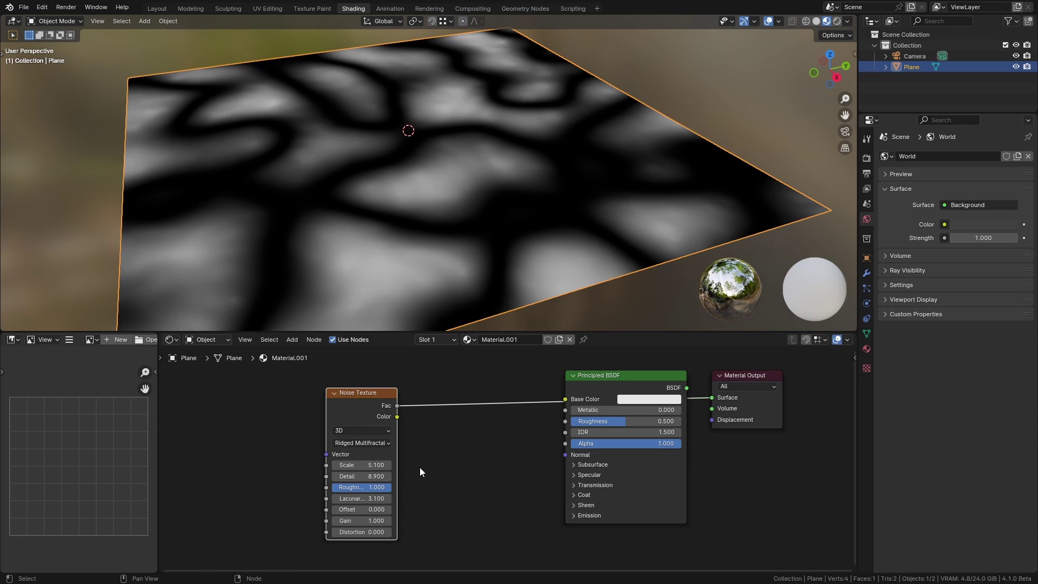
left_click_drag(361, 406, 321, 382)
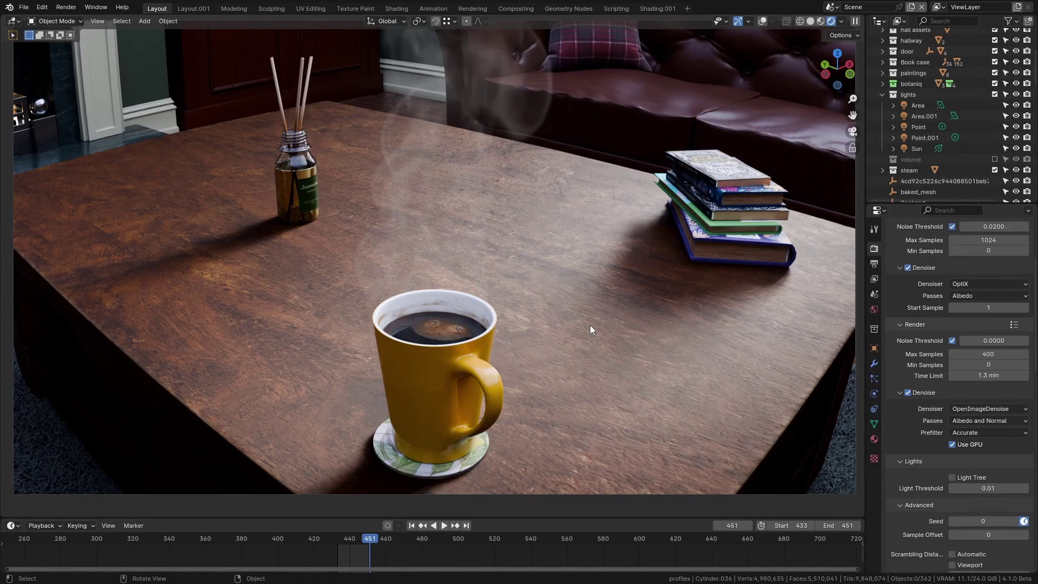
Set the viewport denoiser to OpenImageDenoise and test it with a walk through the living room
left_click(971, 284)
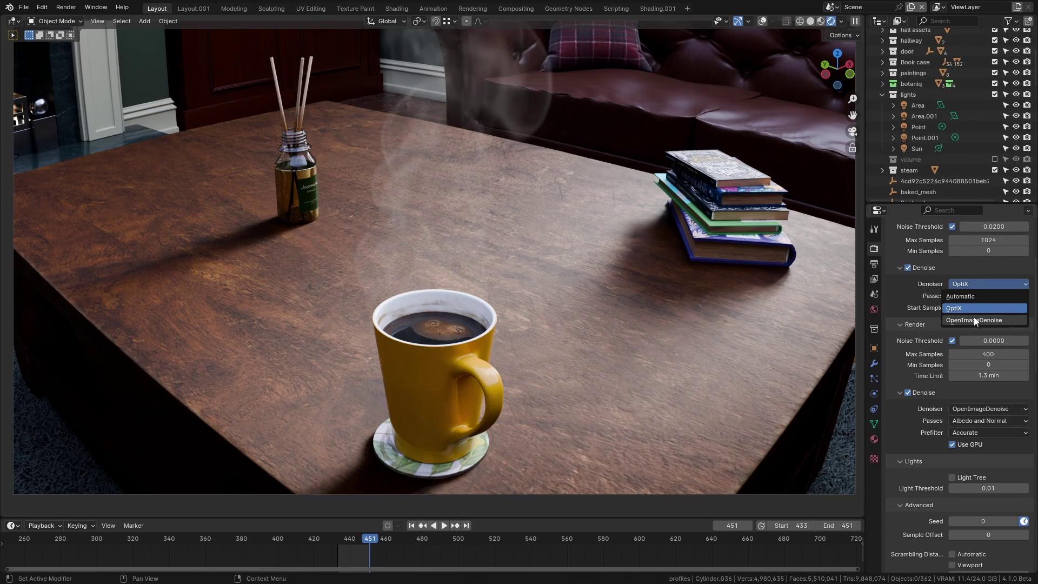
left_click(974, 317)
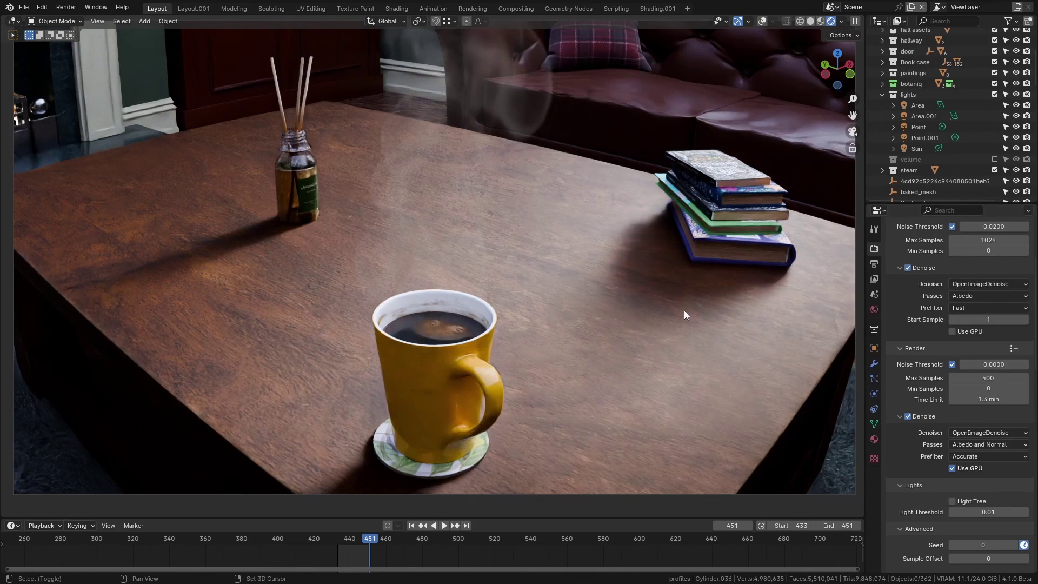
key("shift+grave")
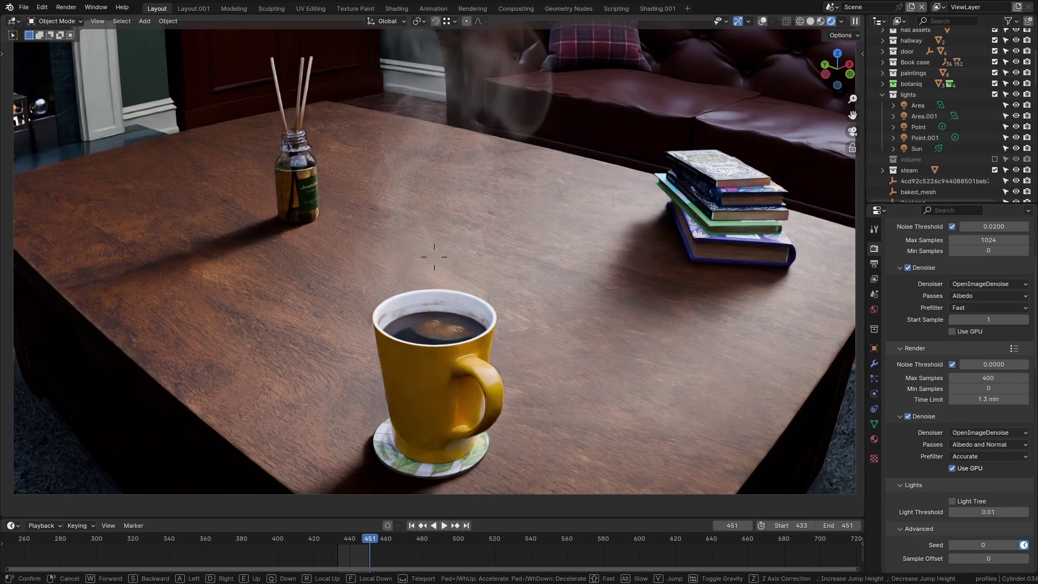
key("d")
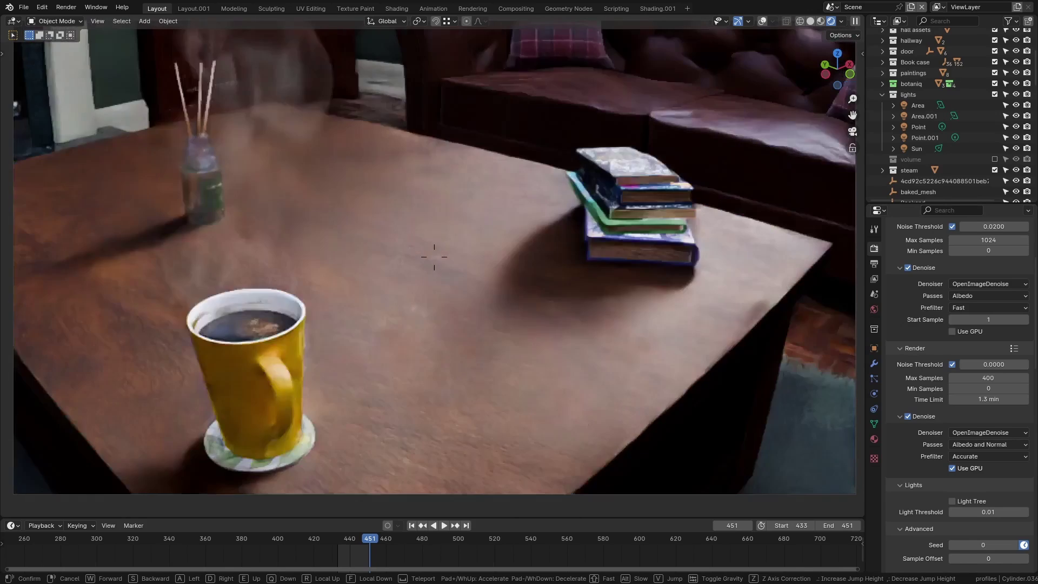
key("w")
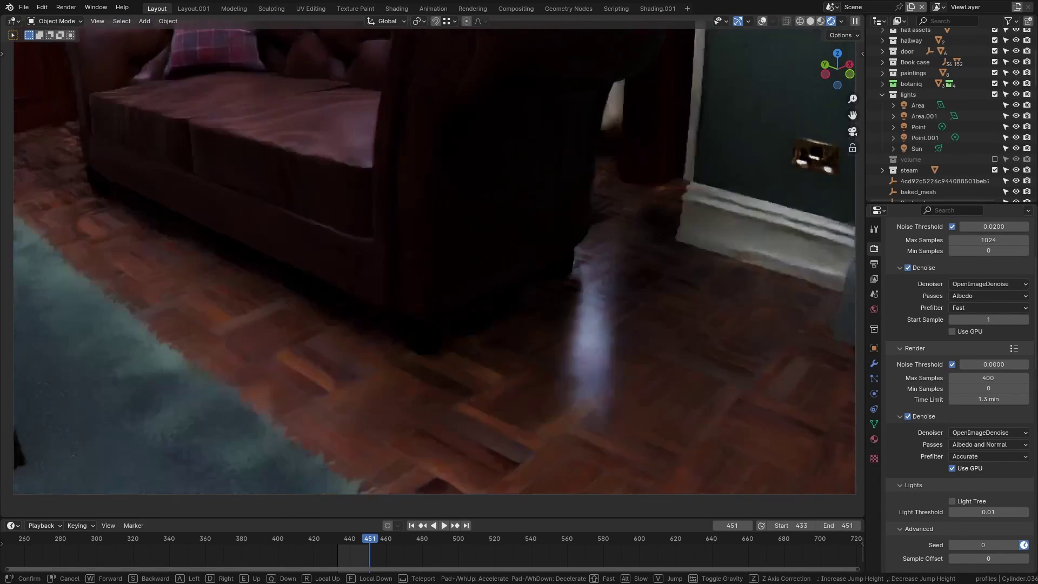
key("Escape")
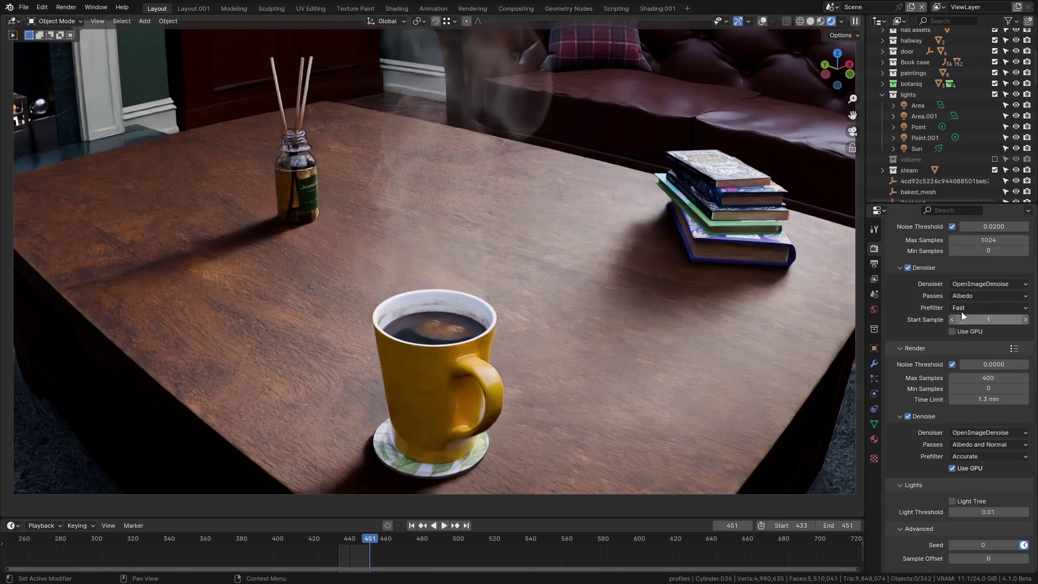
Enable GPU use for the viewport denoiser and test it with a walk past the sofa and rug
left_click(952, 331)
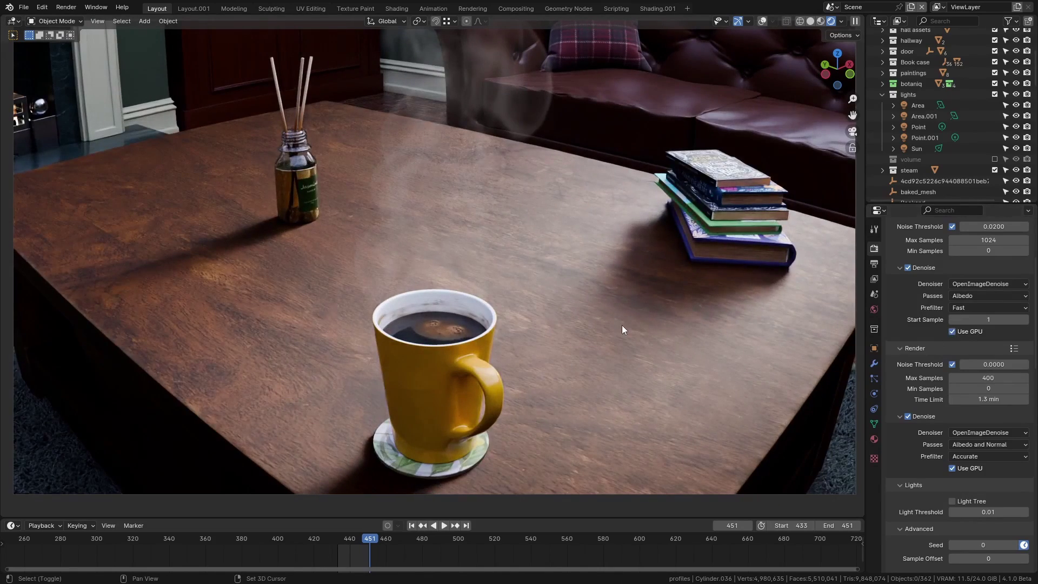
key("shift+grave")
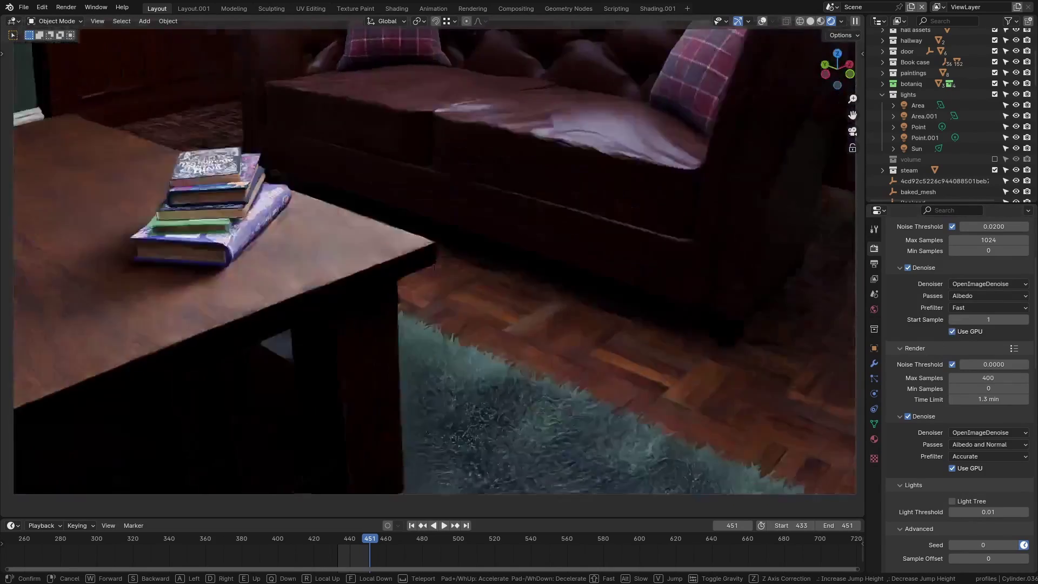
key("s")
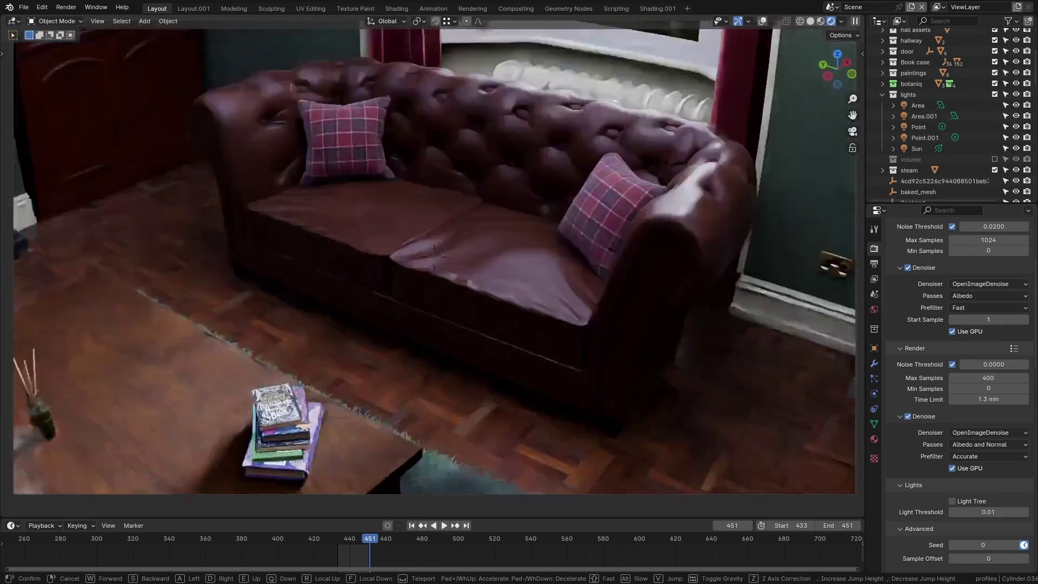
key("w")
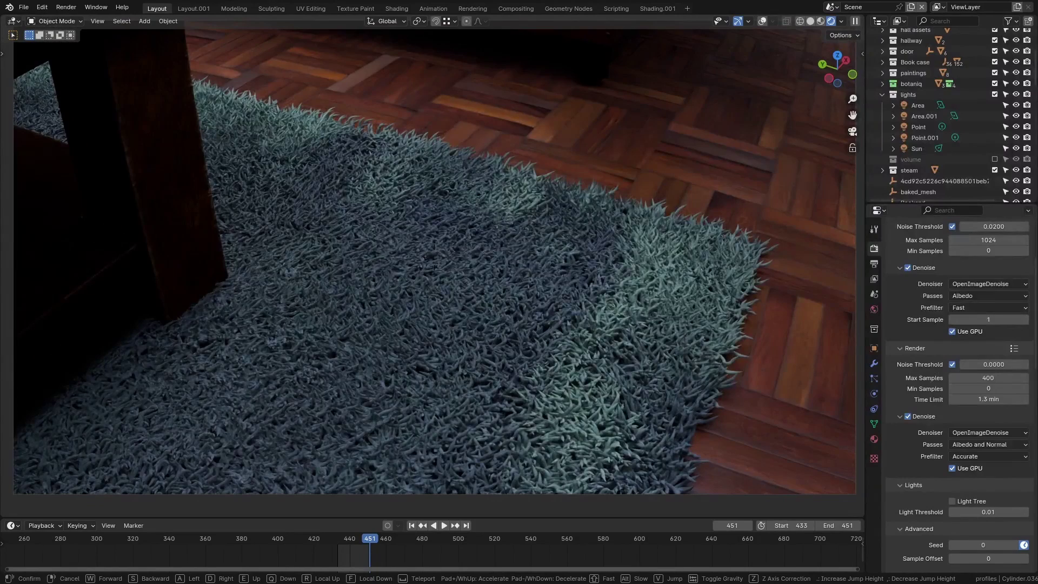
key("Escape")
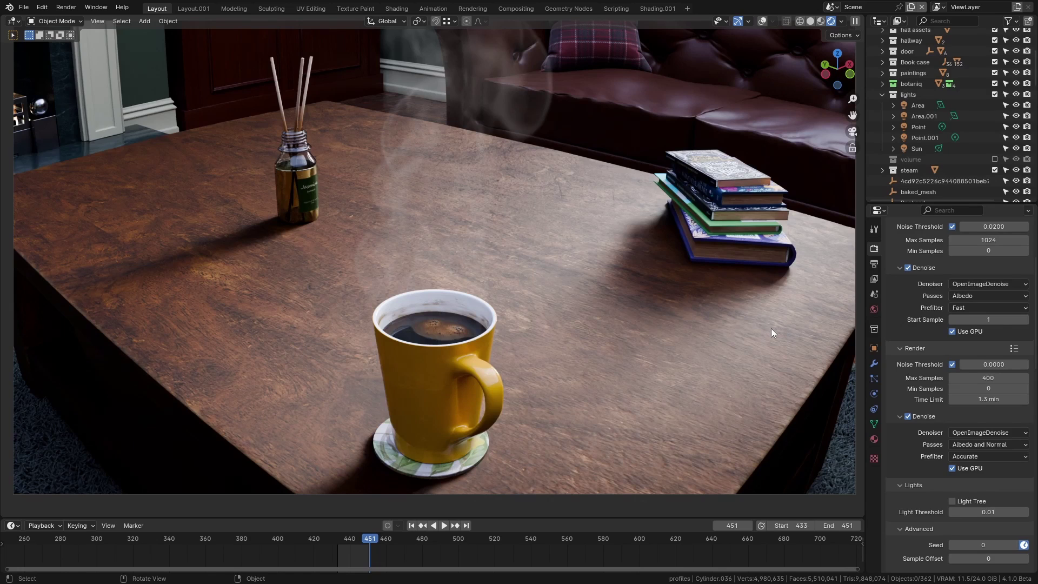
scroll(942, 342, "down", 1)
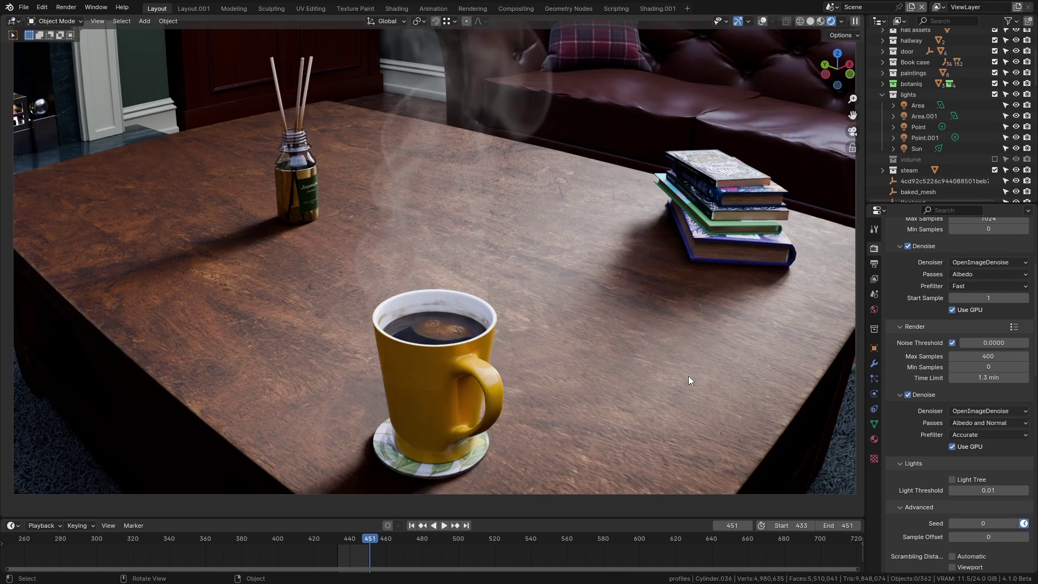
key("shift")
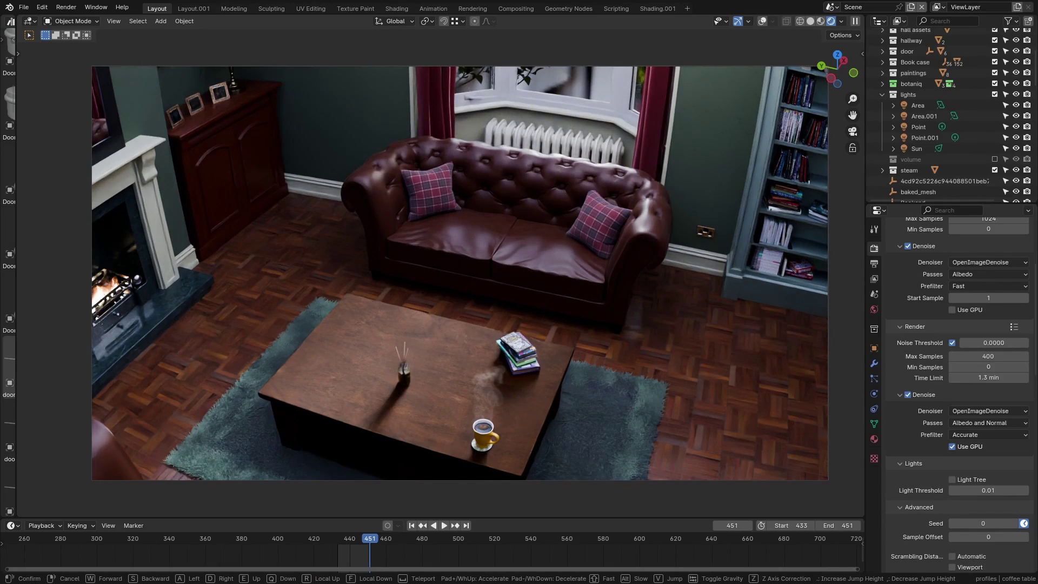
key("Escape")
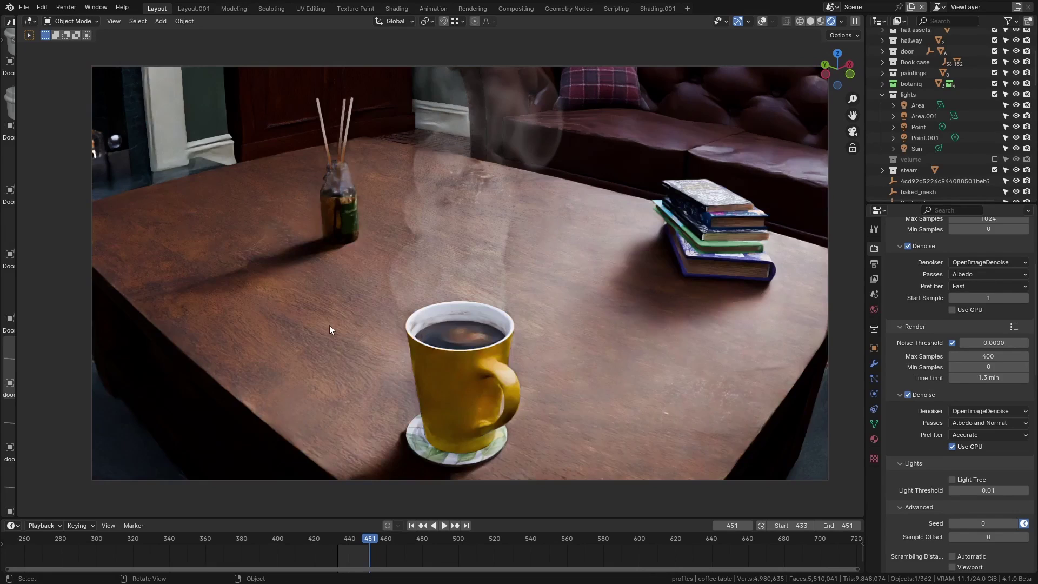
Widen the asset browser and place the Spiral bulb asset on the coffee table beside the mug
left_click(475, 317)
left_click_drag(17, 413, 283, 216)
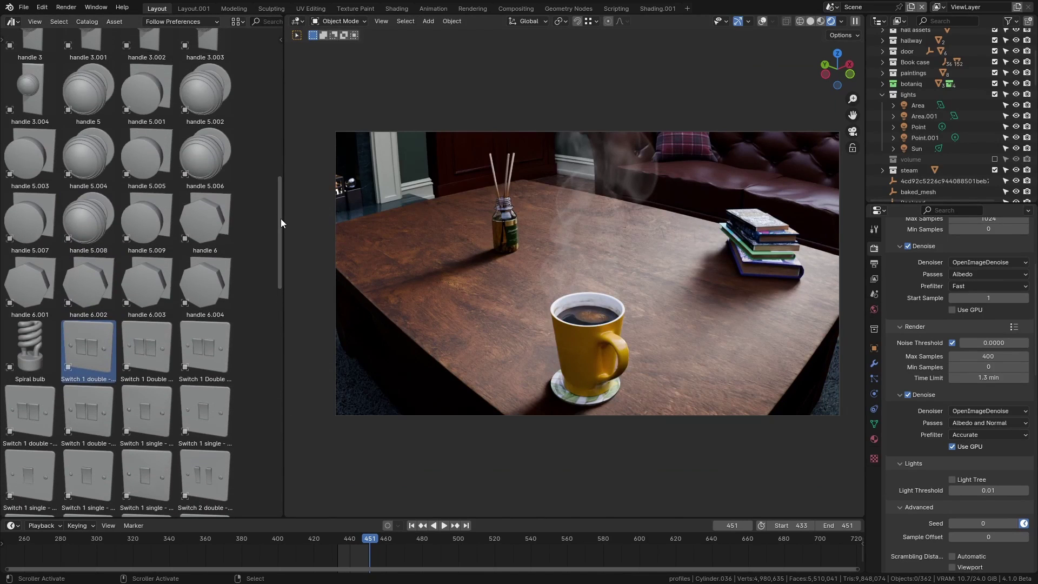
left_click_drag(32, 349, 392, 325)
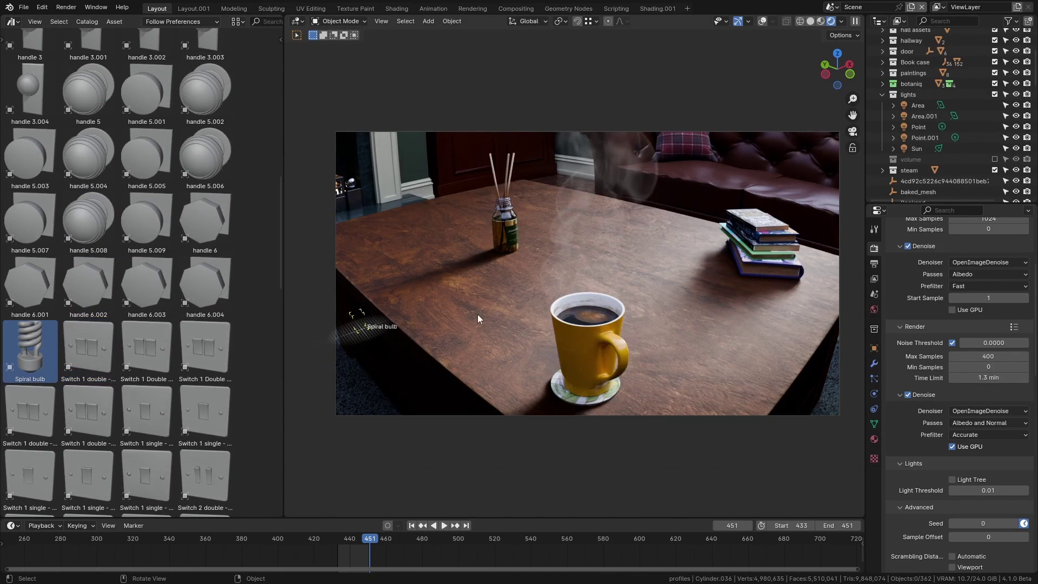
left_click_drag(478, 316, 498, 315)
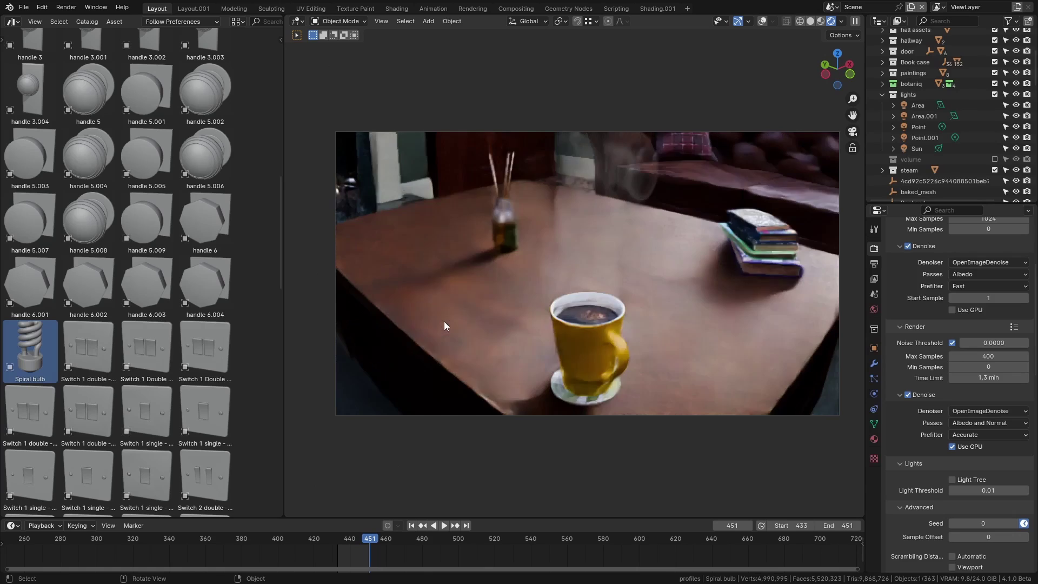
Place handle 6.004 on the coffee table near the mug and the black Switch 1 double between bulb and mug
left_click_drag(204, 284, 653, 374)
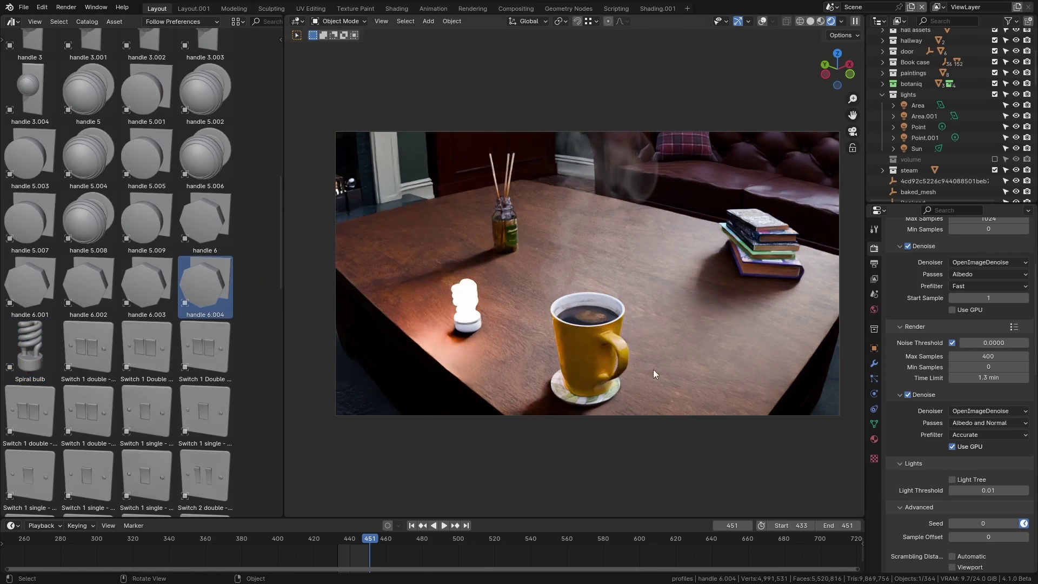
left_click_drag(88, 348, 525, 297)
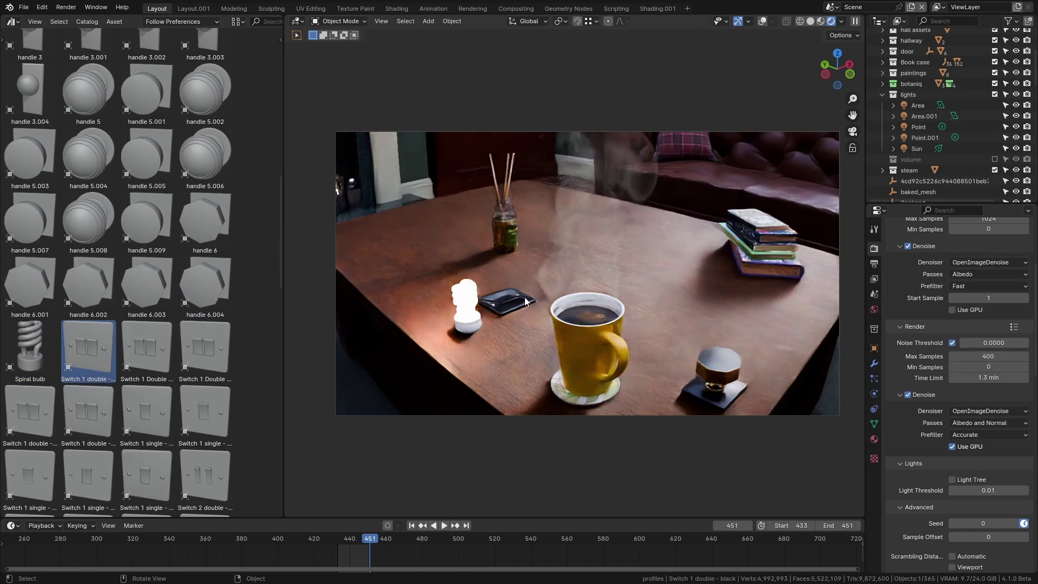